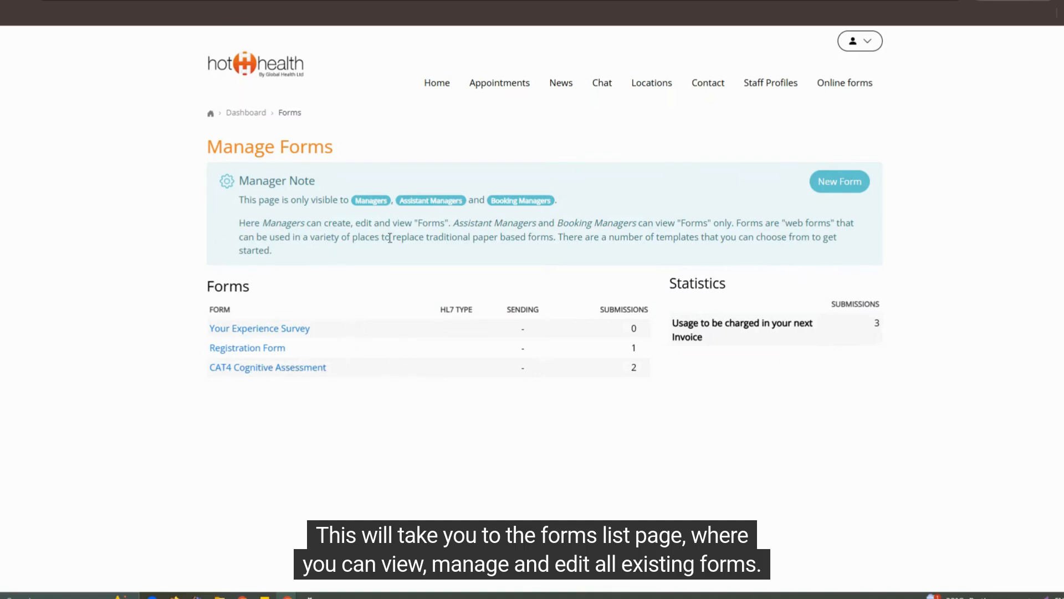
Start a new form from blank instead of using a template or an existing form
{"action": "left_click", "coordinate": [852, 44]}
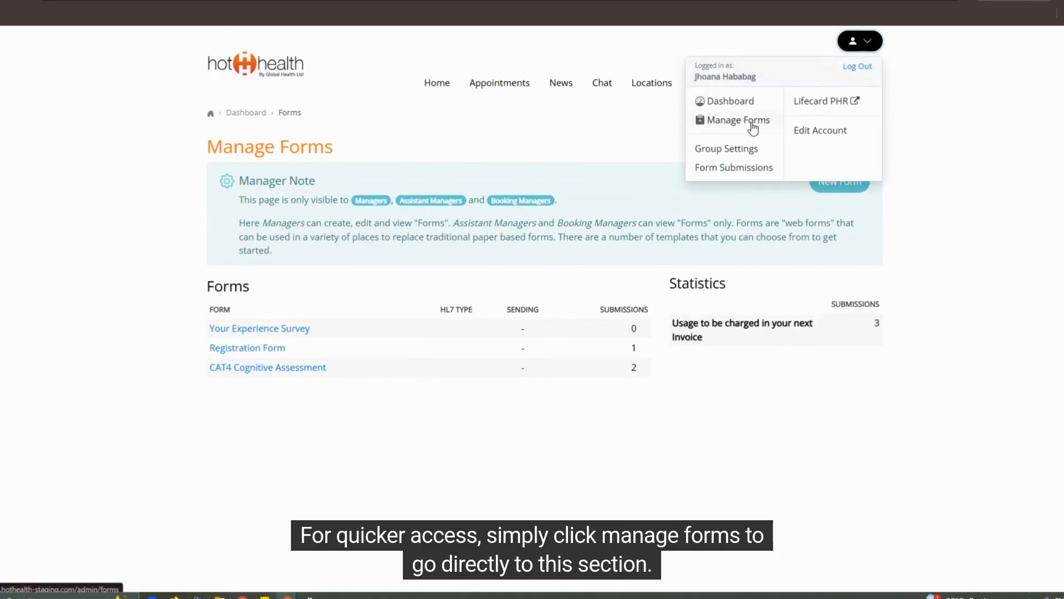
{"action": "left_click", "coordinate": [672, 129]}
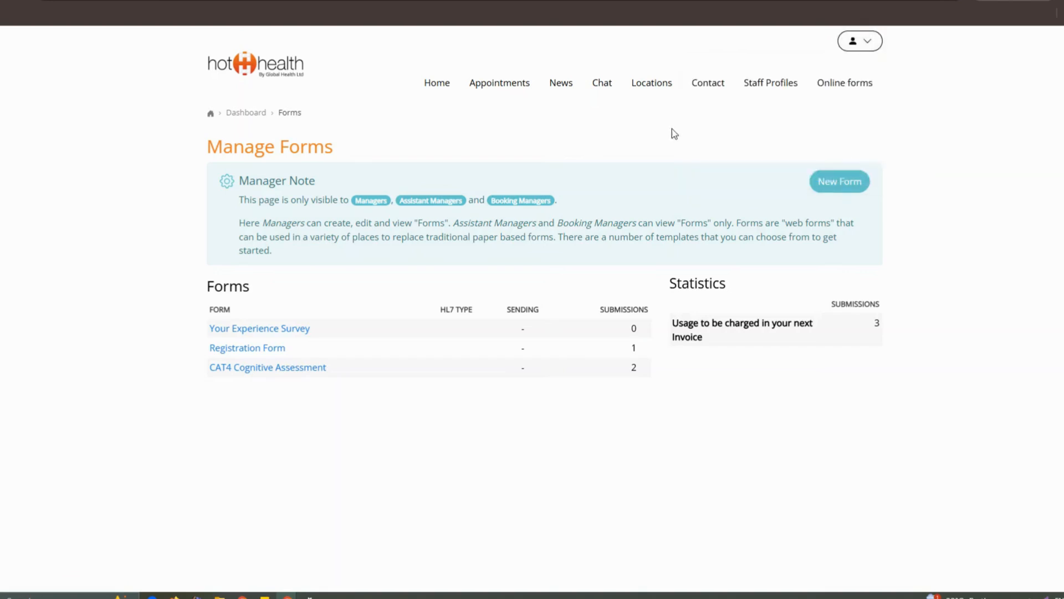
{"action": "left_click", "coordinate": [845, 187]}
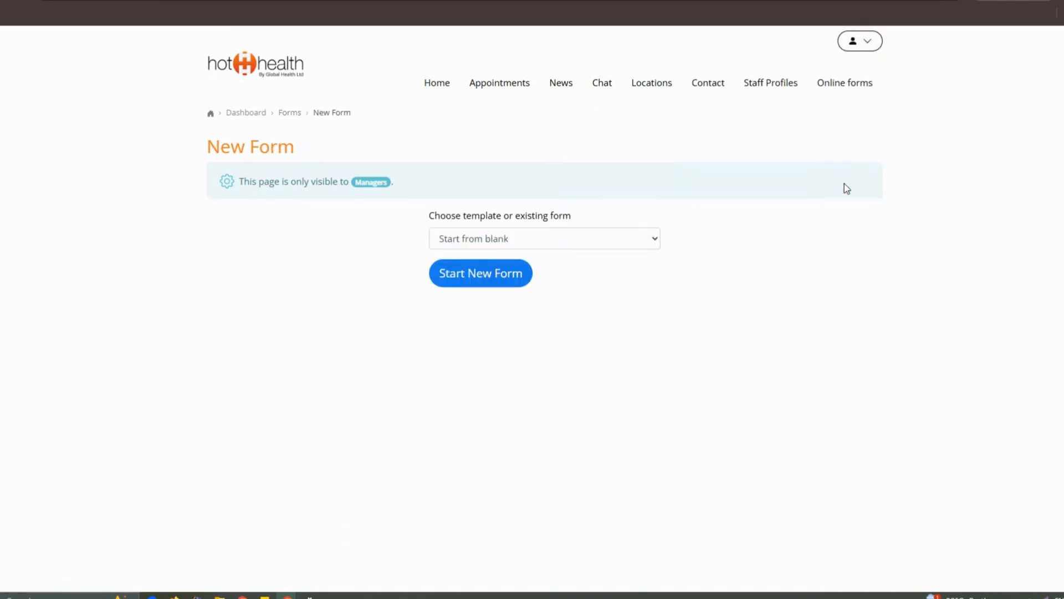
{"action": "left_click", "coordinate": [516, 244]}
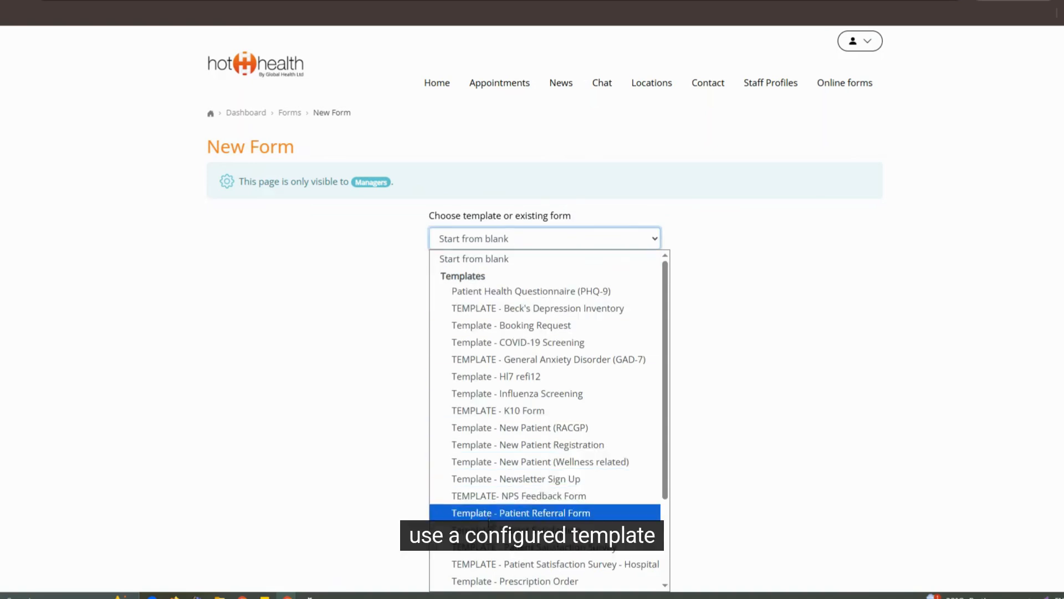
{"action": "scroll", "coordinate": [492, 526], "scroll_direction": "down", "scroll_amount": 3}
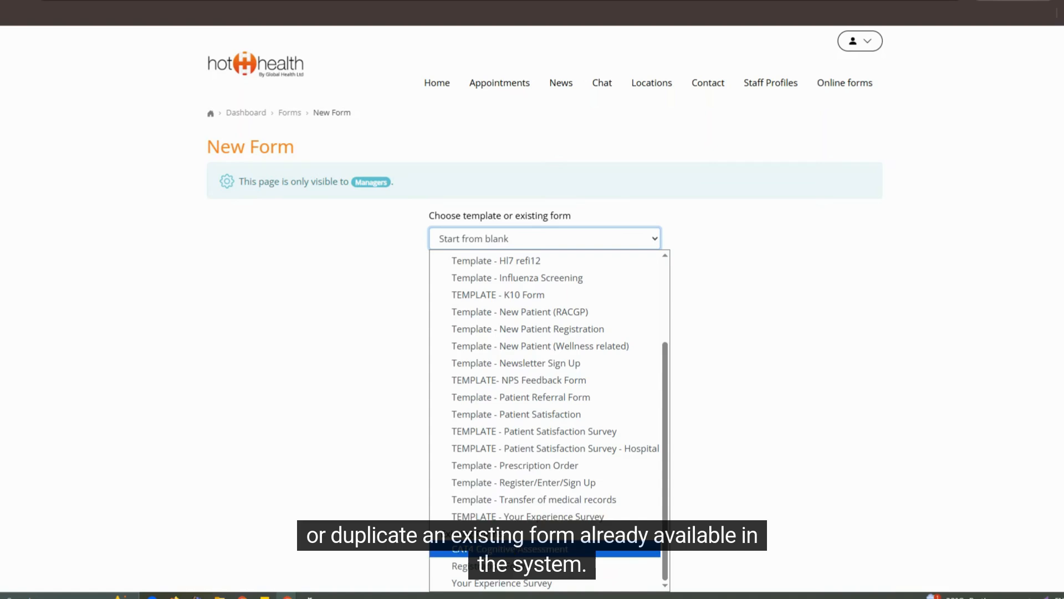
{"action": "scroll", "coordinate": [528, 468], "scroll_direction": "up", "scroll_amount": 3}
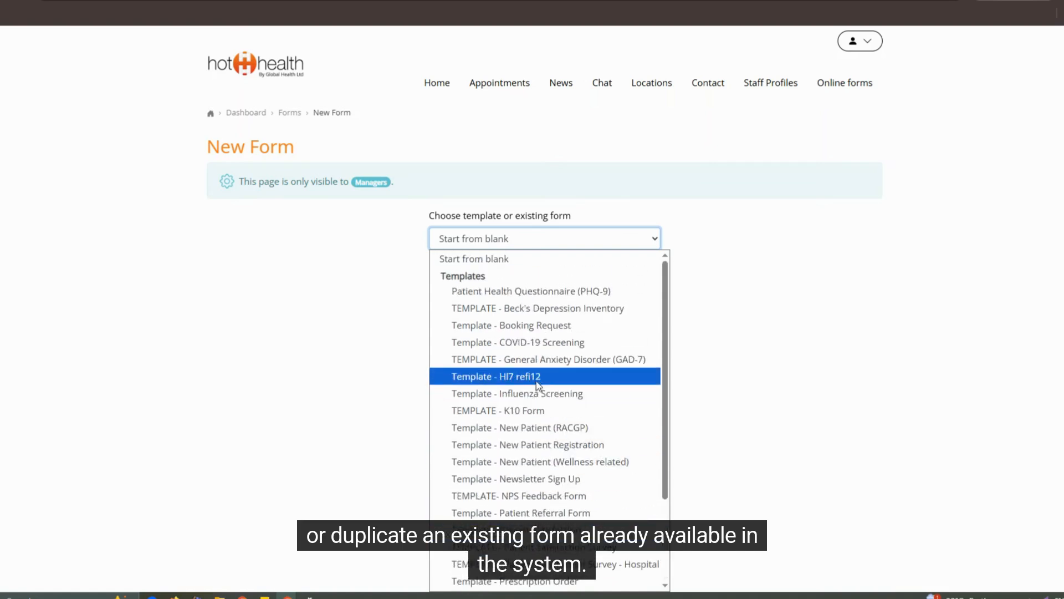
{"action": "left_click", "coordinate": [579, 258]}
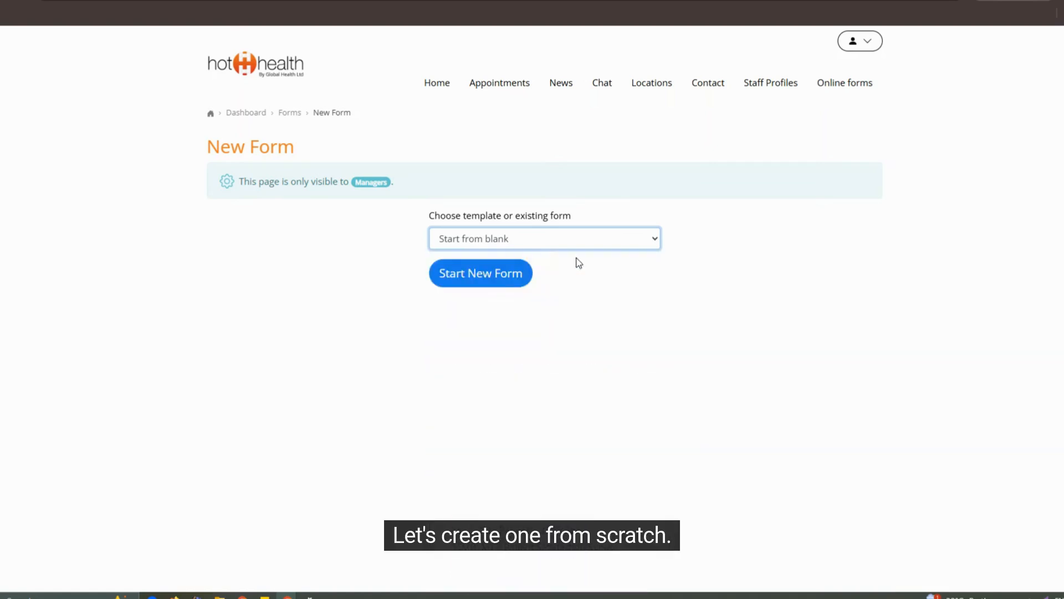
{"action": "left_click", "coordinate": [495, 282]}
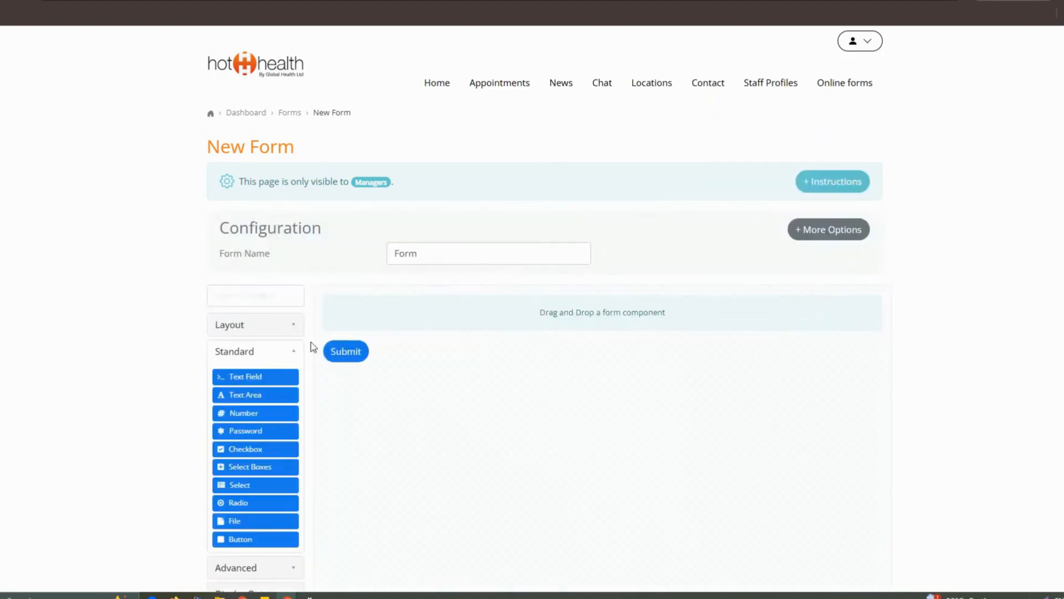
Examine the form builder's instructions and the additional configuration options, and collapse both again
{"action": "left_click", "coordinate": [294, 349]}
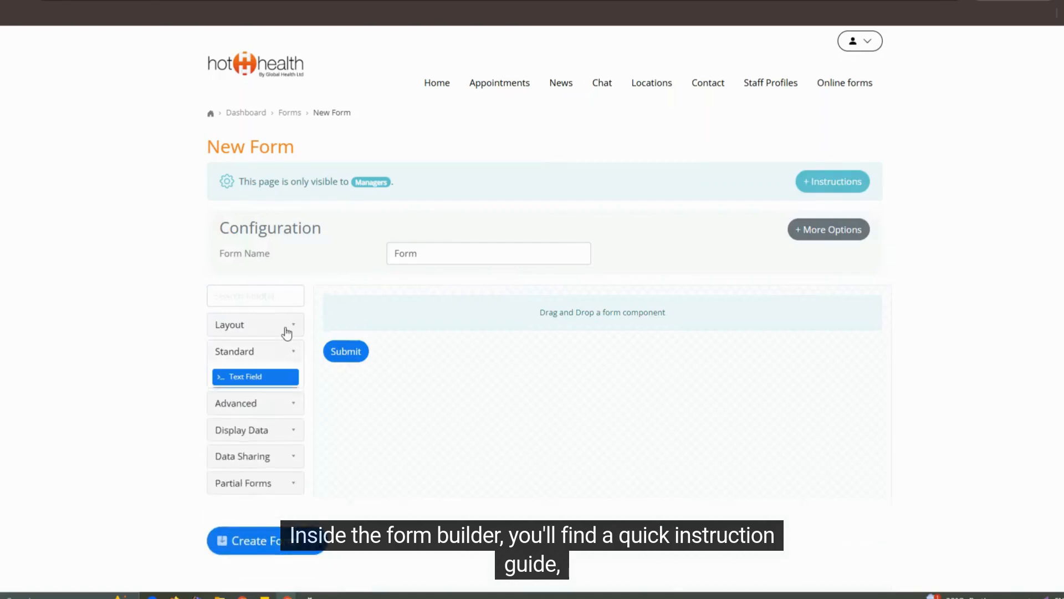
{"action": "left_click", "coordinate": [860, 191]}
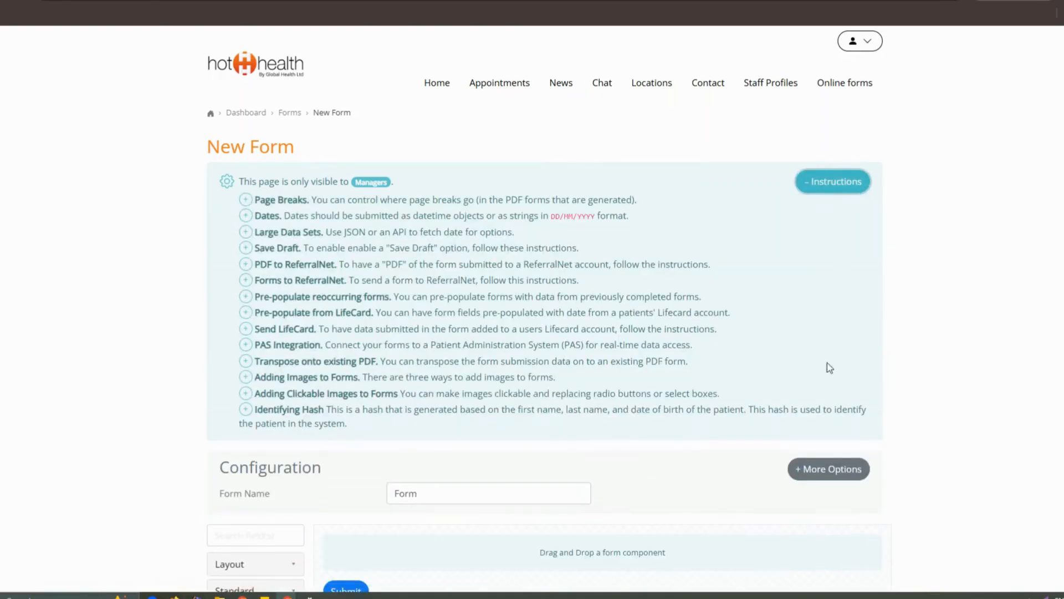
{"action": "left_click", "coordinate": [862, 186]}
{"action": "left_click", "coordinate": [858, 233]}
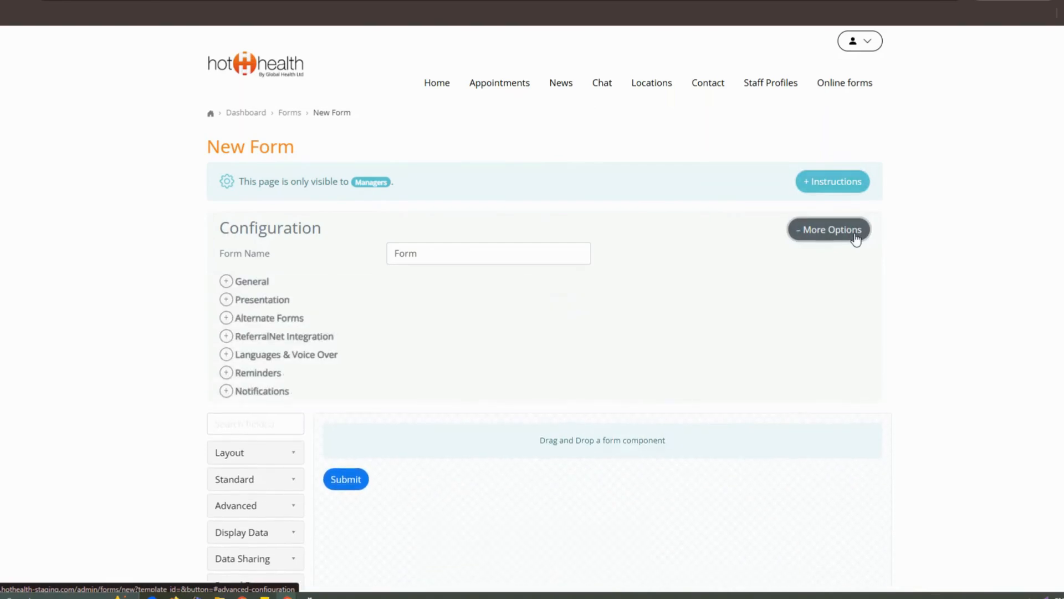
{"action": "left_click", "coordinate": [855, 236]}
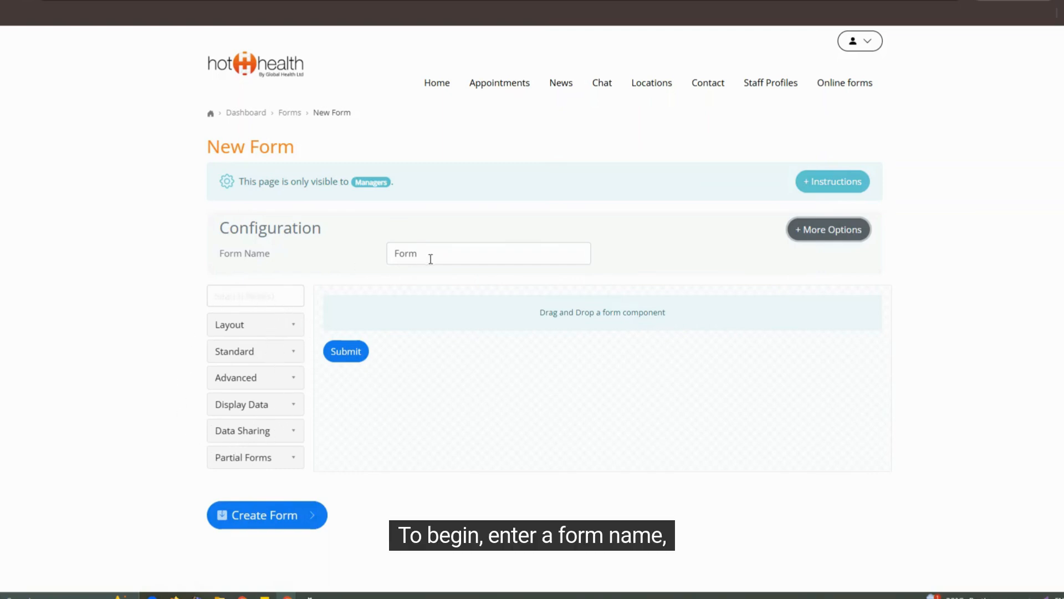
Name the form "Demo Form"
{"action": "left_click", "coordinate": [400, 255]}
{"action": "type", "text": "D"}
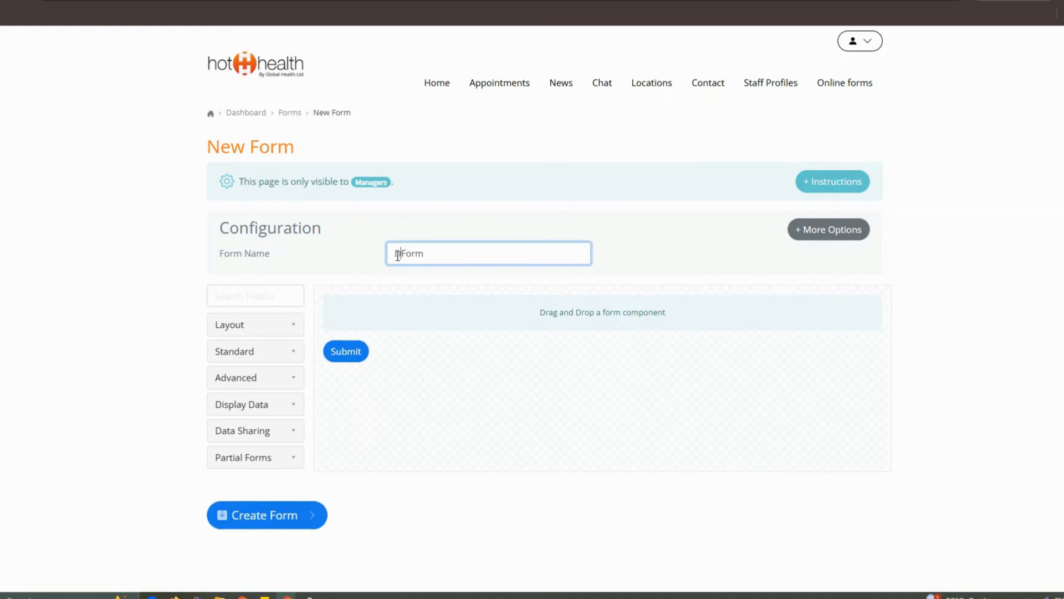
{"action": "type", "text": "emo"}
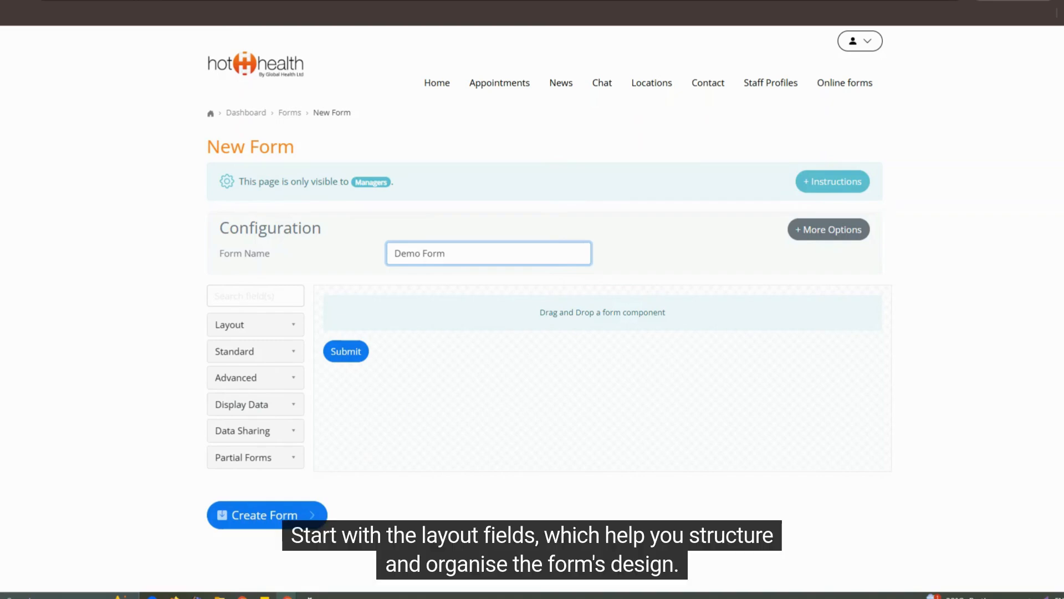
Add a Tabs layout component to the form, with extra tabs labelled "Tab 2" and "Tab3" after Tab 1
{"action": "left_click", "coordinate": [254, 328]}
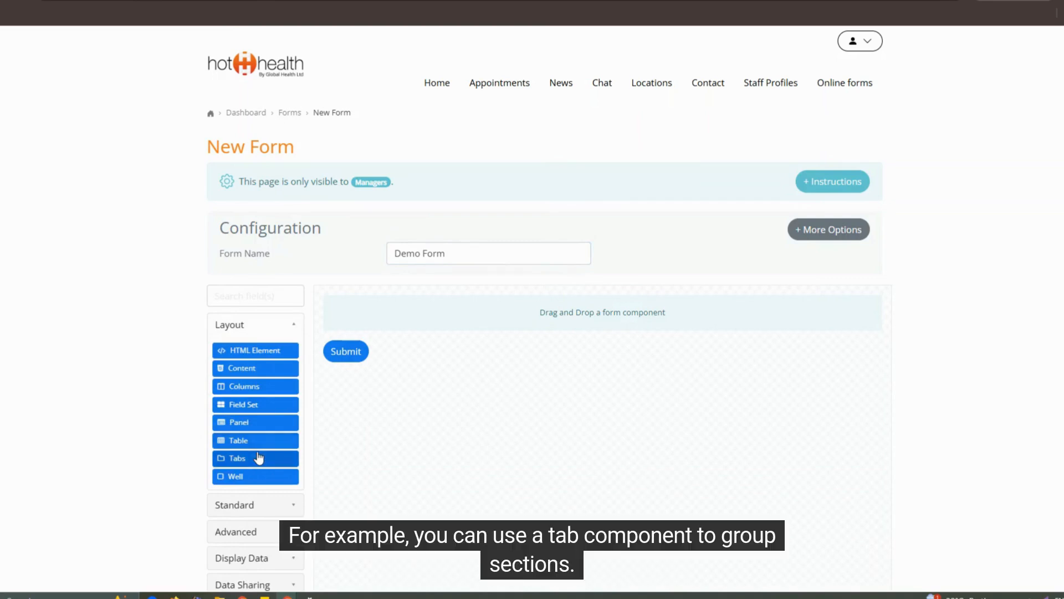
{"action": "left_click_drag", "start_coordinate": [256, 464], "coordinate": [374, 321]}
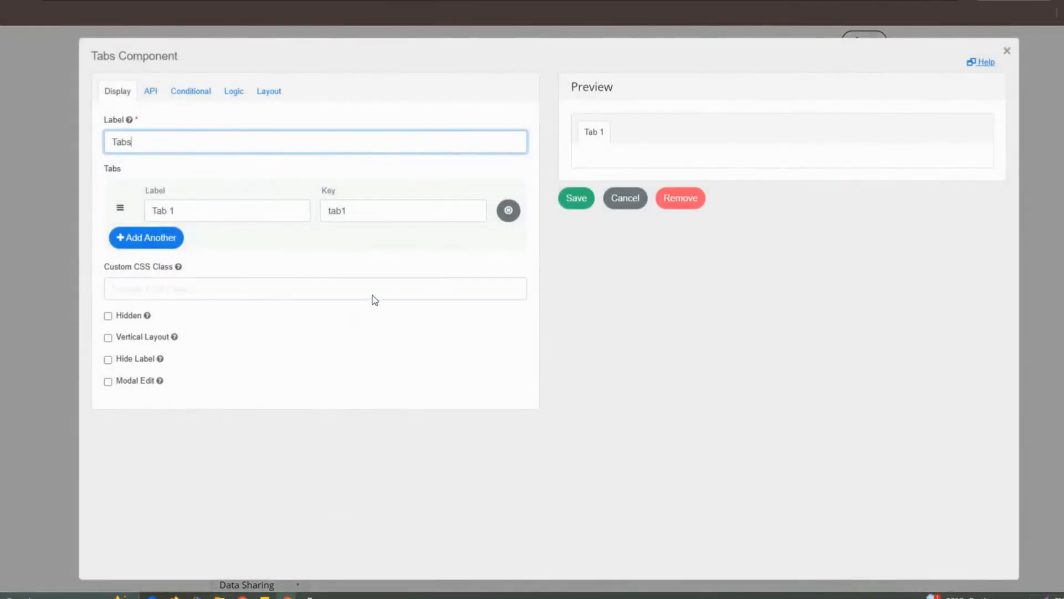
{"action": "left_click", "coordinate": [139, 238]}
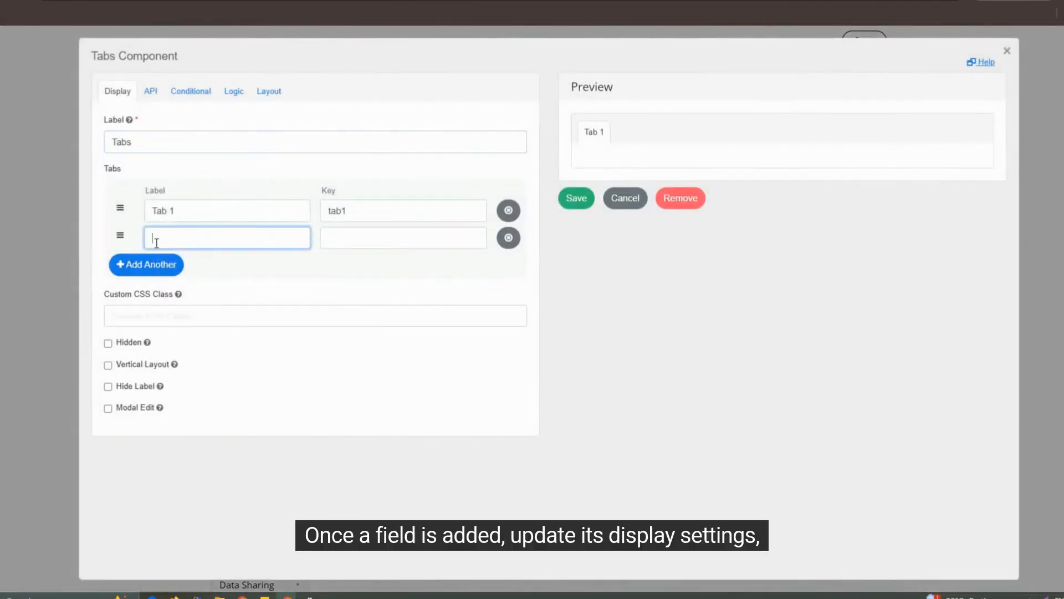
{"action": "type", "text": "Tab "}
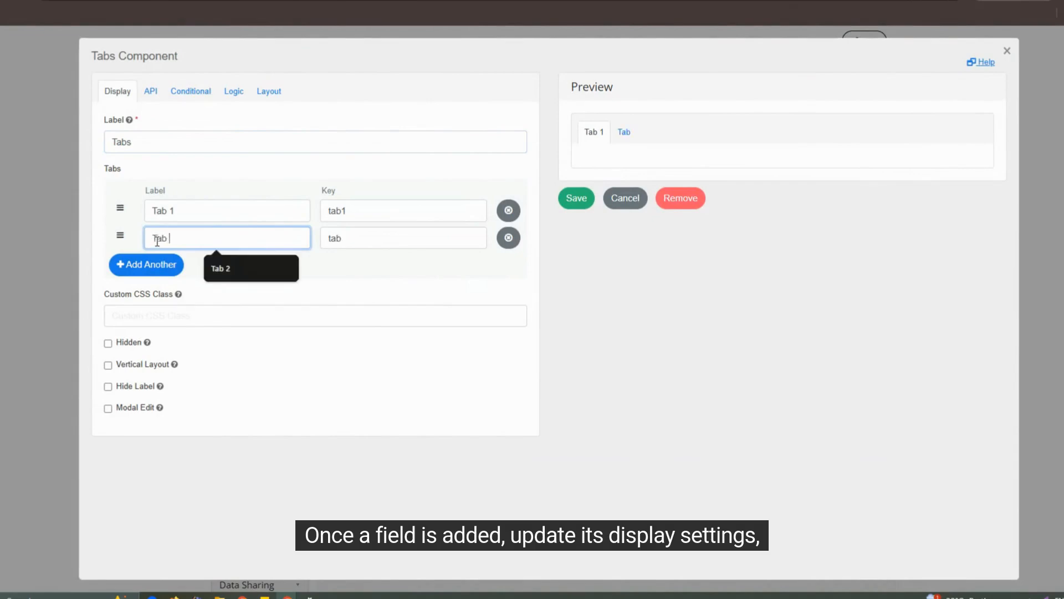
{"action": "type", "text": "2"}
{"action": "left_click", "coordinate": [319, 281]}
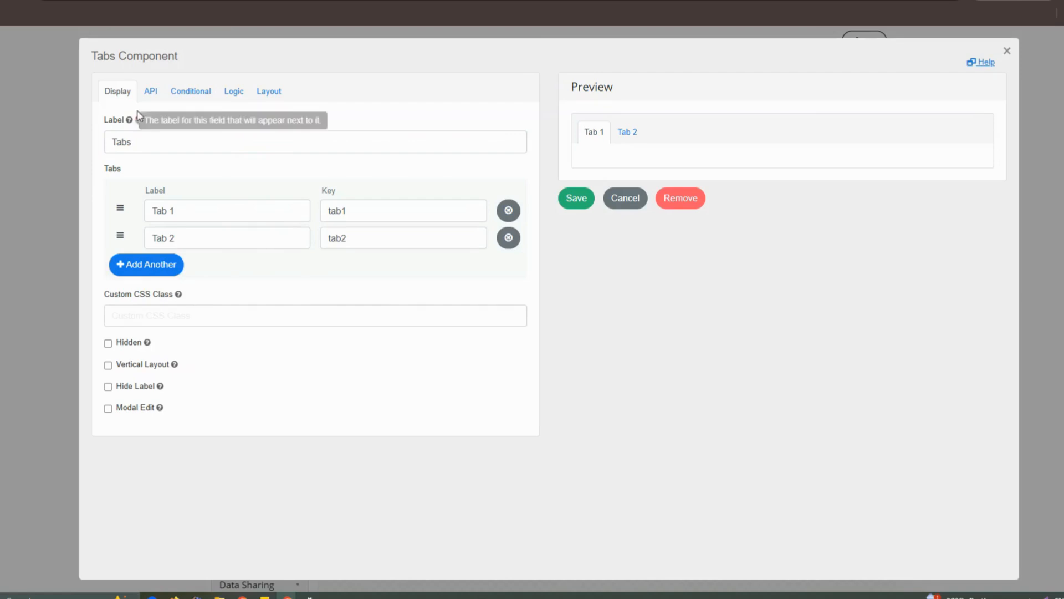
{"action": "left_click", "coordinate": [158, 272]}
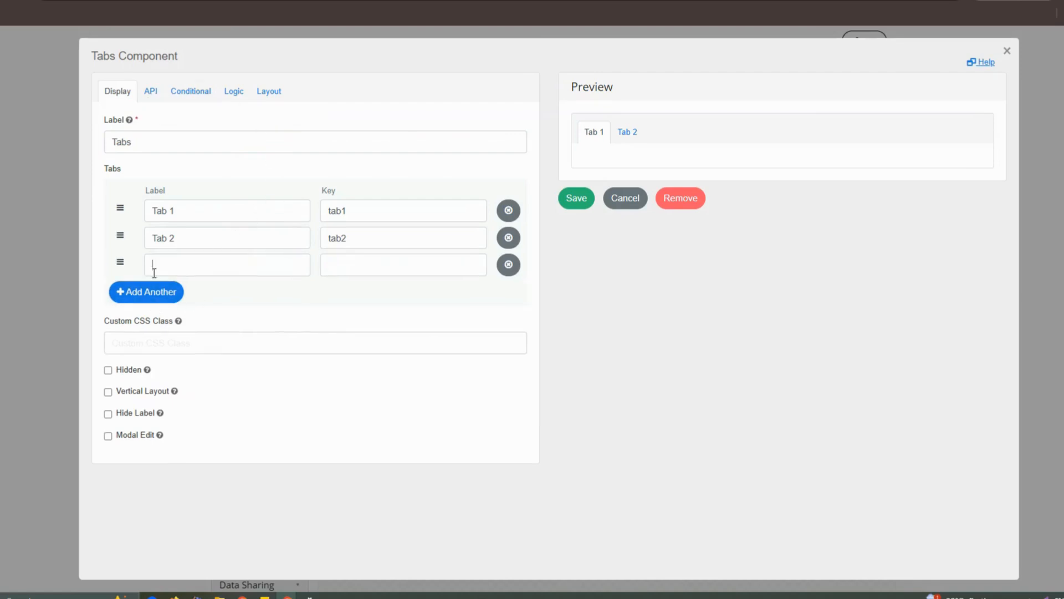
{"action": "type", "text": "Tab3"}
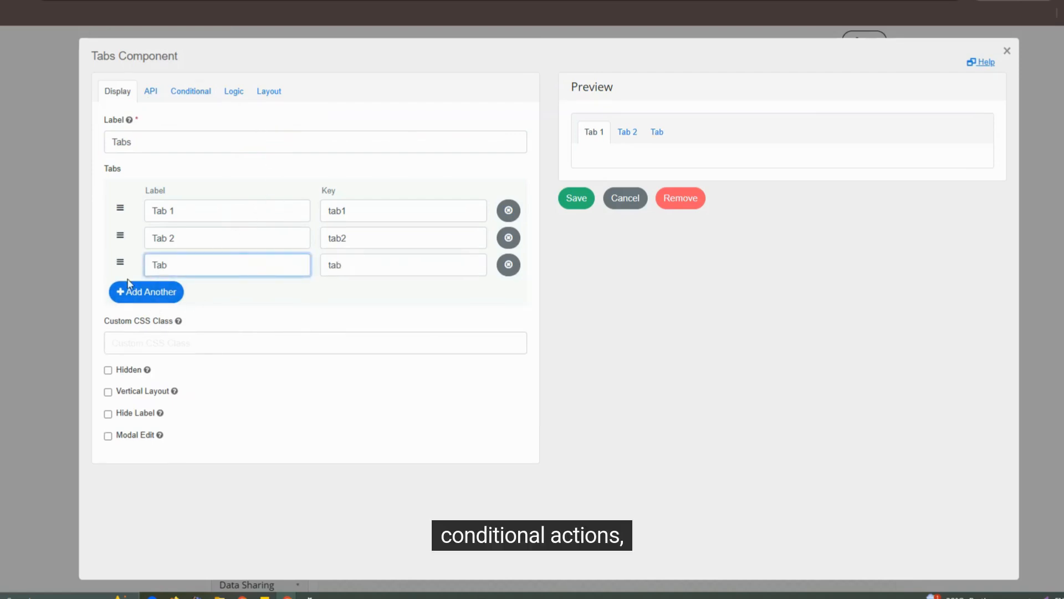
Look through the Tabs component's API, conditional, logic and layout settings, and save the component
{"action": "left_click", "coordinate": [151, 94]}
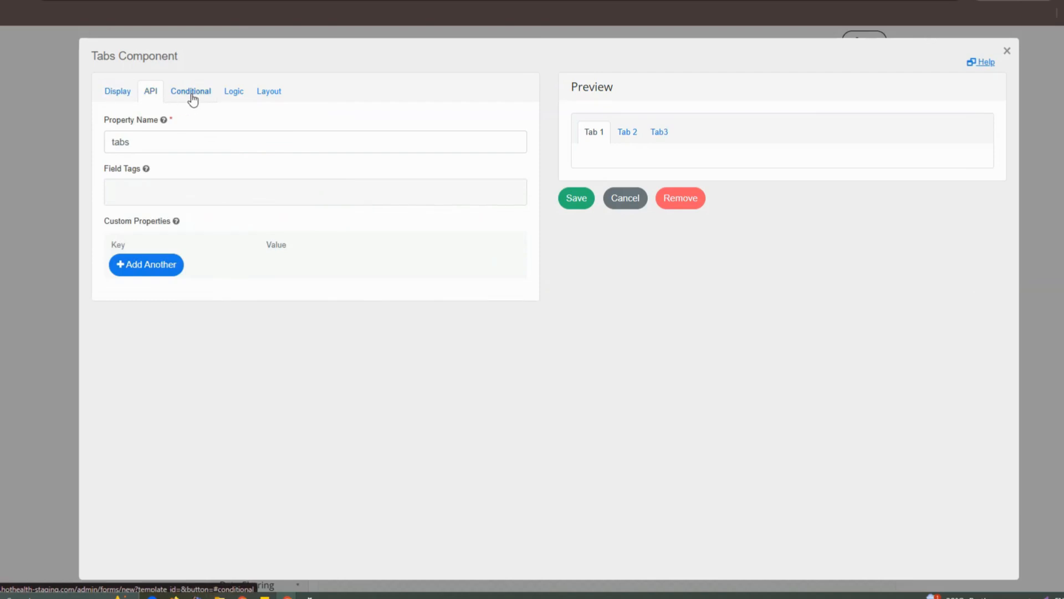
{"action": "left_click", "coordinate": [192, 95]}
{"action": "left_click", "coordinate": [233, 94]}
{"action": "left_click", "coordinate": [276, 94]}
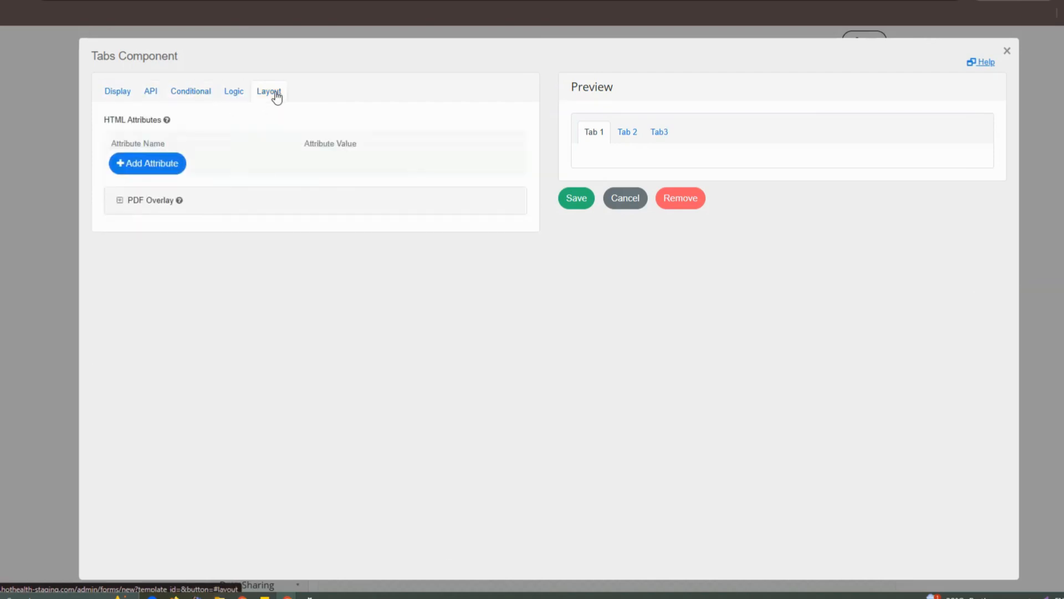
{"action": "left_click", "coordinate": [577, 198]}
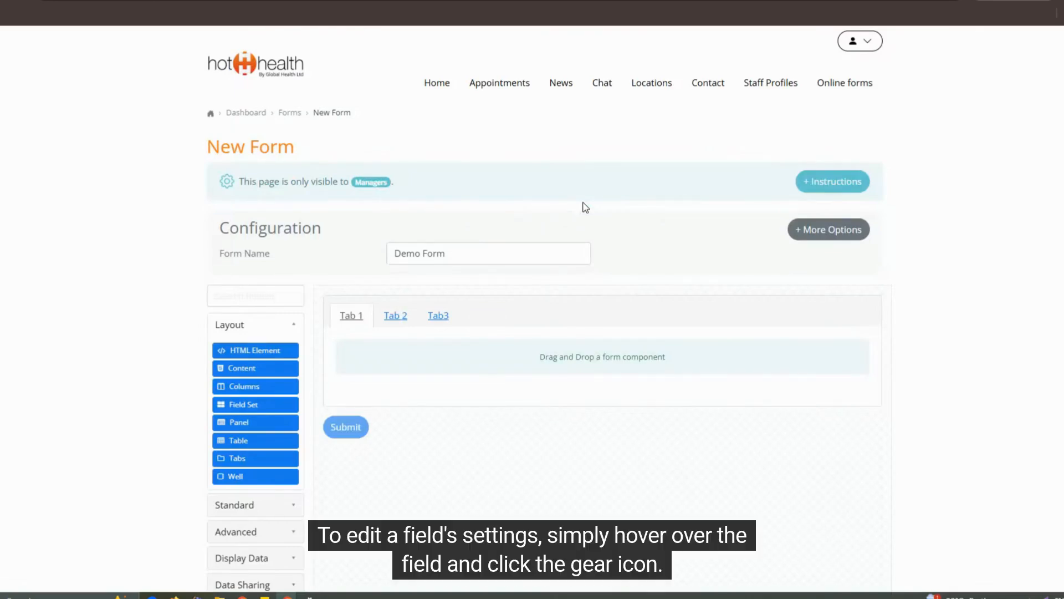
{"action": "mouse_move", "coordinate": [652, 298]}
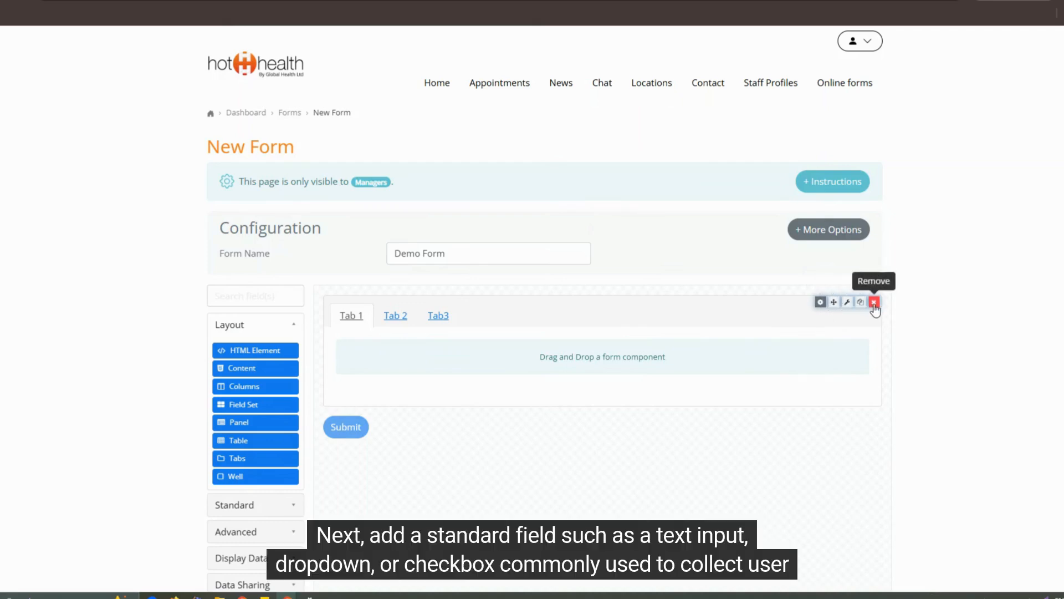
Add a standard Text Field inside Tab 1 and set its label to "Demo"
{"action": "left_click", "coordinate": [268, 322]}
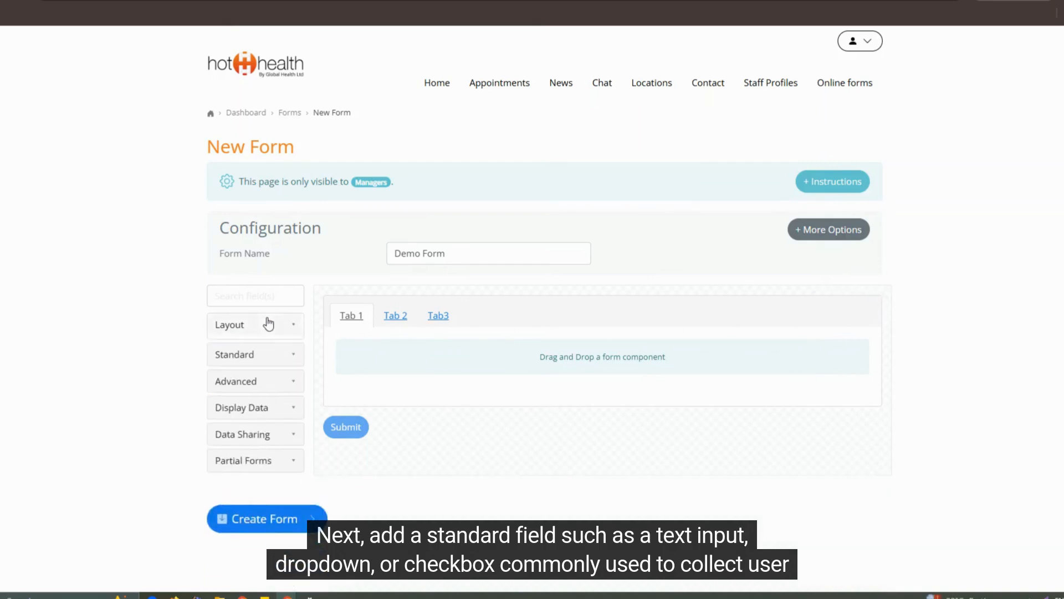
{"action": "left_click", "coordinate": [262, 348]}
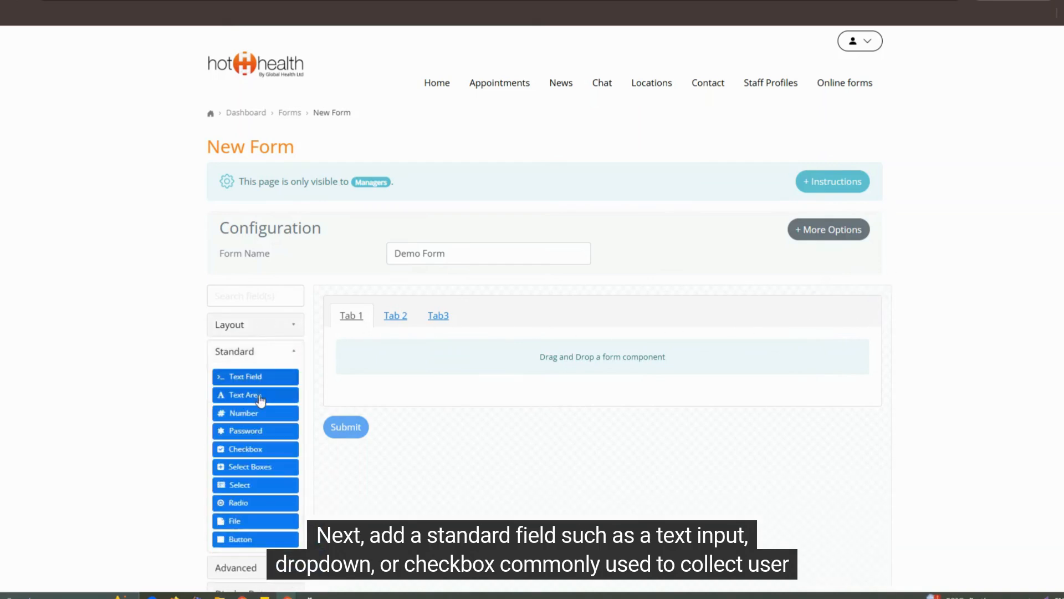
{"action": "left_click_drag", "start_coordinate": [268, 382], "coordinate": [424, 356]}
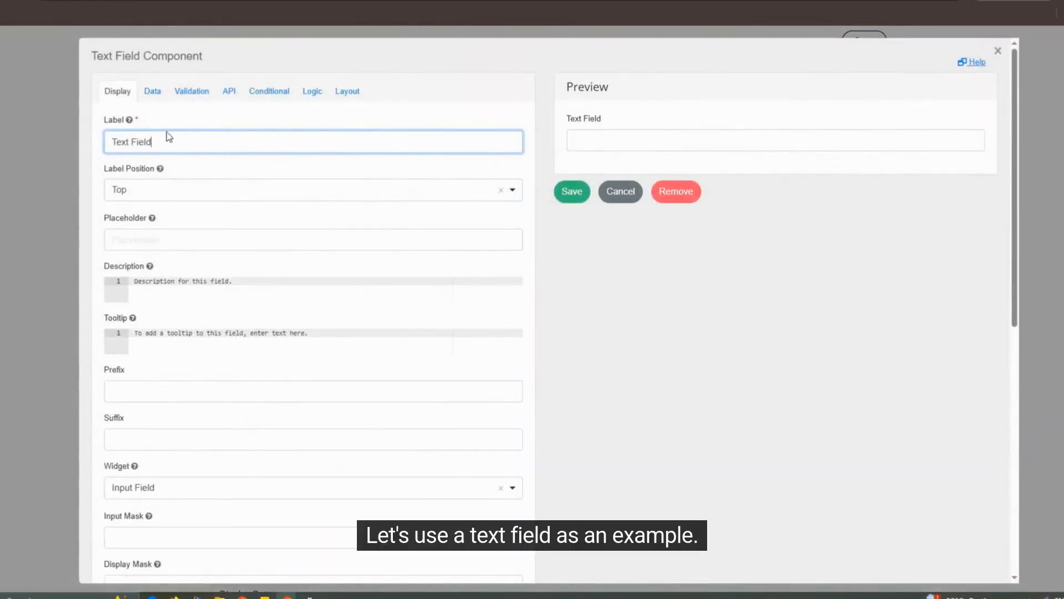
{"action": "left_click_drag", "start_coordinate": [167, 141], "coordinate": [106, 142]}
{"action": "type", "text": "Demo"}
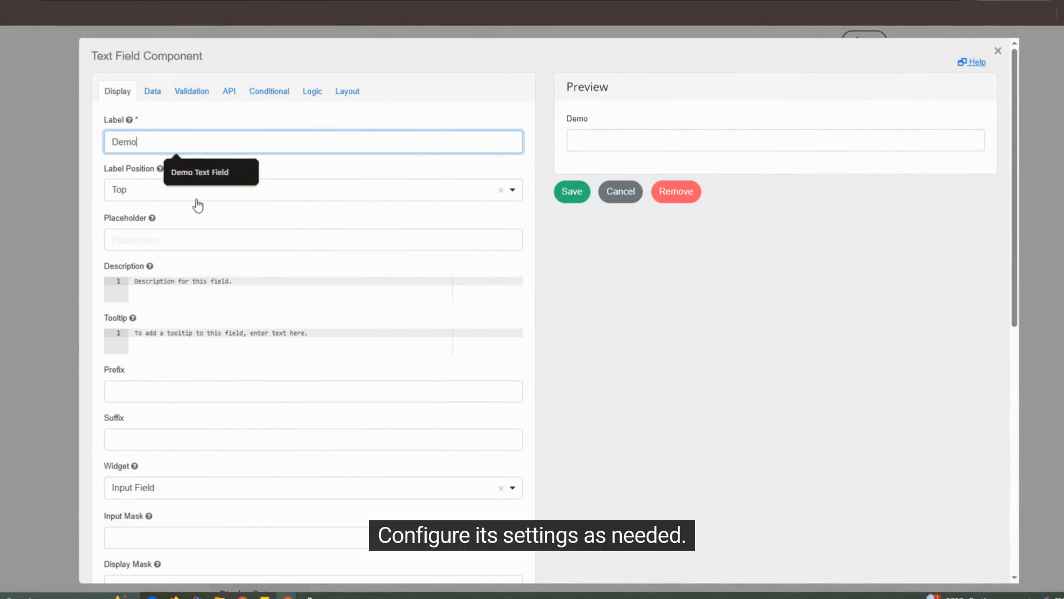
Examine the text field's label position choices, placeholder and remaining display settings
{"action": "left_click", "coordinate": [209, 198]}
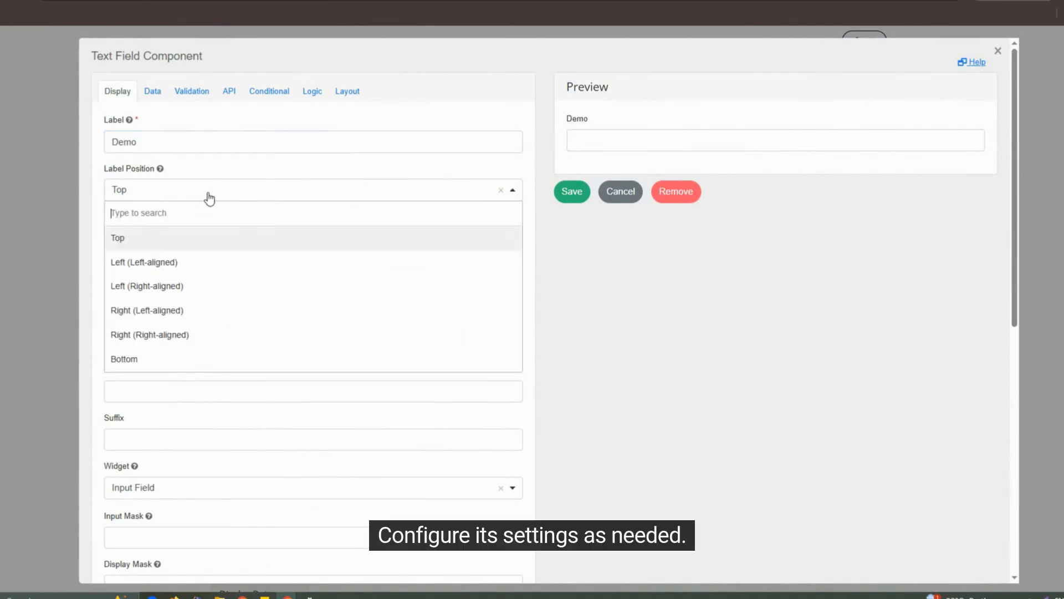
{"action": "left_click", "coordinate": [209, 198]}
{"action": "left_click", "coordinate": [205, 238]}
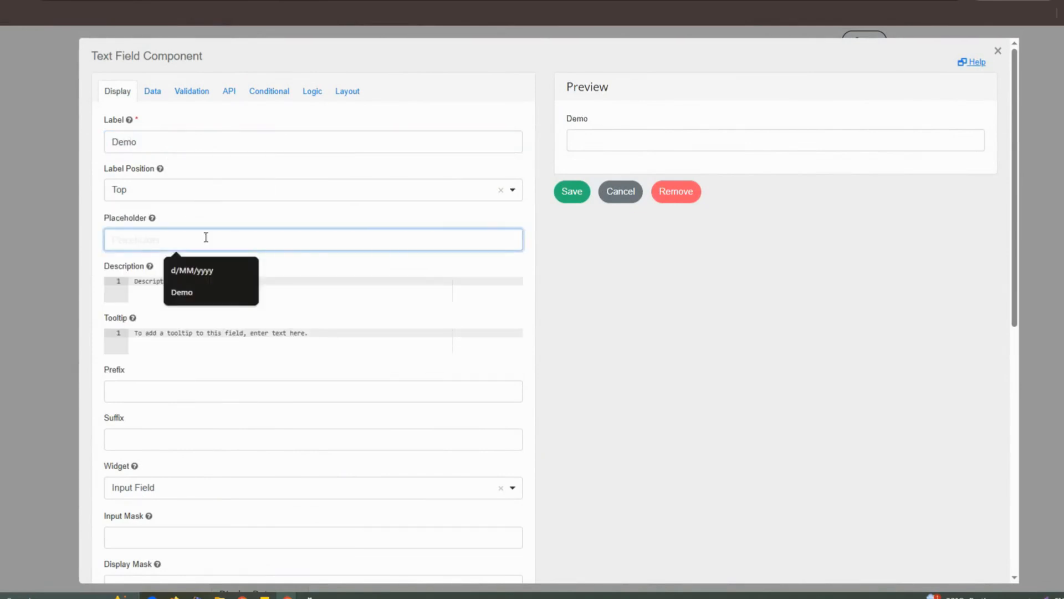
{"action": "scroll", "coordinate": [248, 333], "scroll_direction": "down", "scroll_amount": 2}
{"action": "left_click", "coordinate": [336, 295]}
{"action": "scroll", "coordinate": [181, 129], "scroll_direction": "up", "scroll_amount": 2}
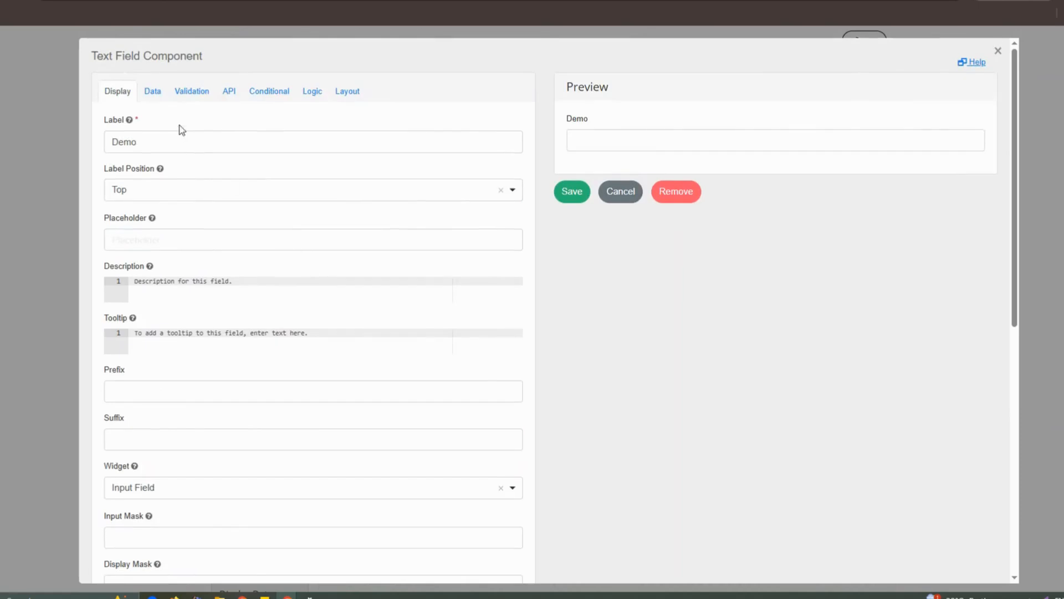
Make the Demo text field required in its validation settings
{"action": "left_click", "coordinate": [153, 95]}
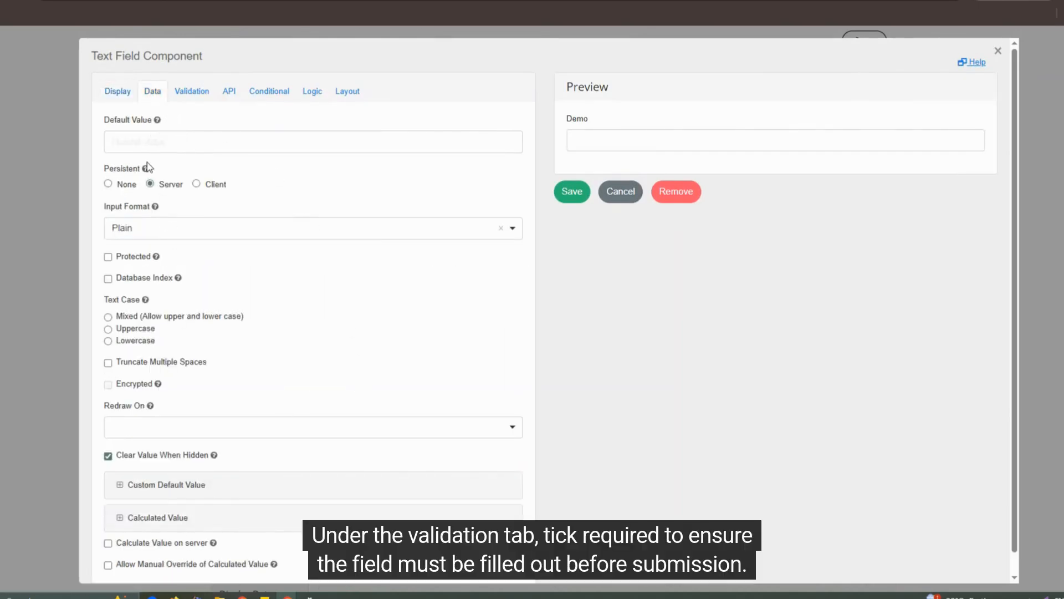
{"action": "left_click", "coordinate": [192, 93]}
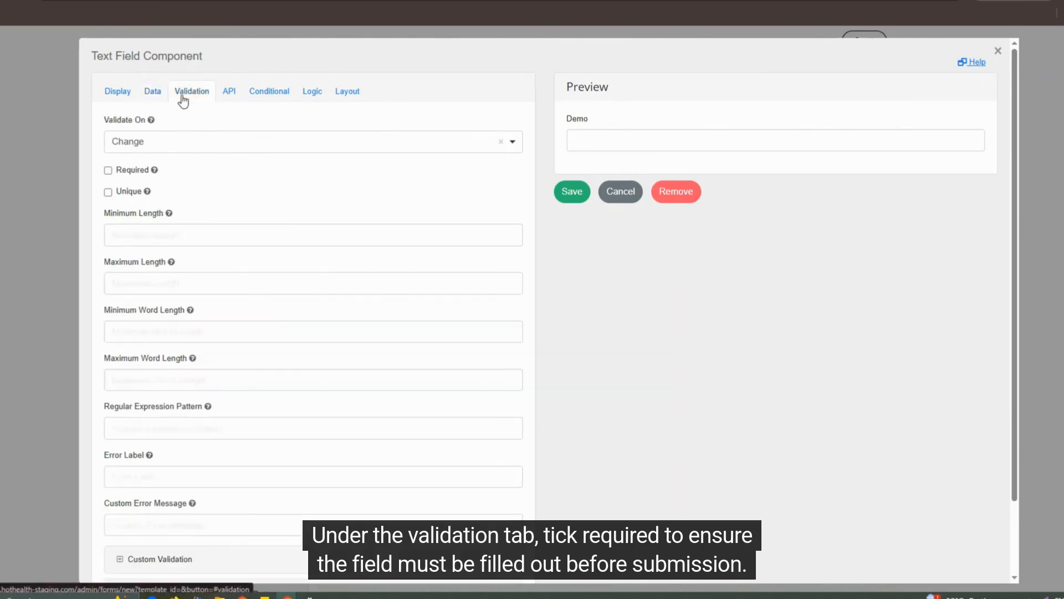
{"action": "left_click", "coordinate": [110, 172]}
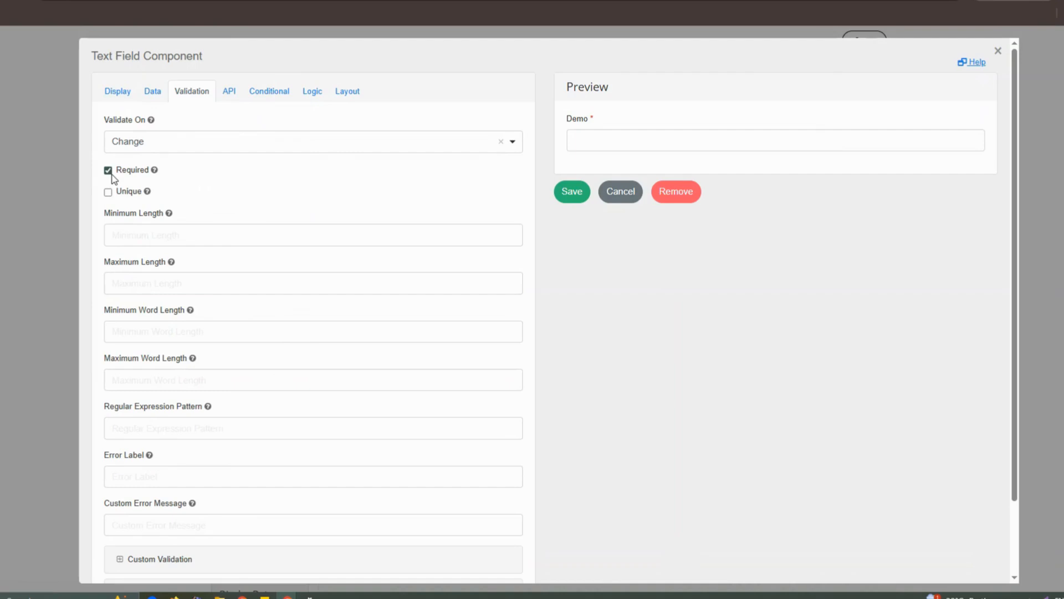
Look through the Demo text field's API, conditional, logic and layout settings, and save the component
{"action": "left_click", "coordinate": [230, 94]}
{"action": "left_click", "coordinate": [279, 99]}
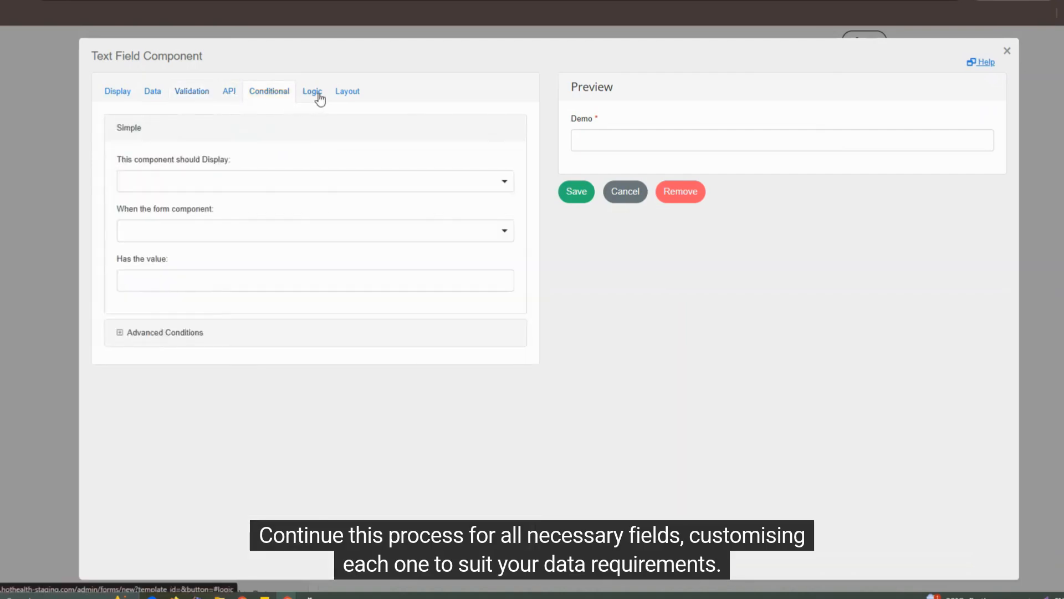
{"action": "left_click", "coordinate": [317, 99]}
{"action": "left_click", "coordinate": [357, 99]}
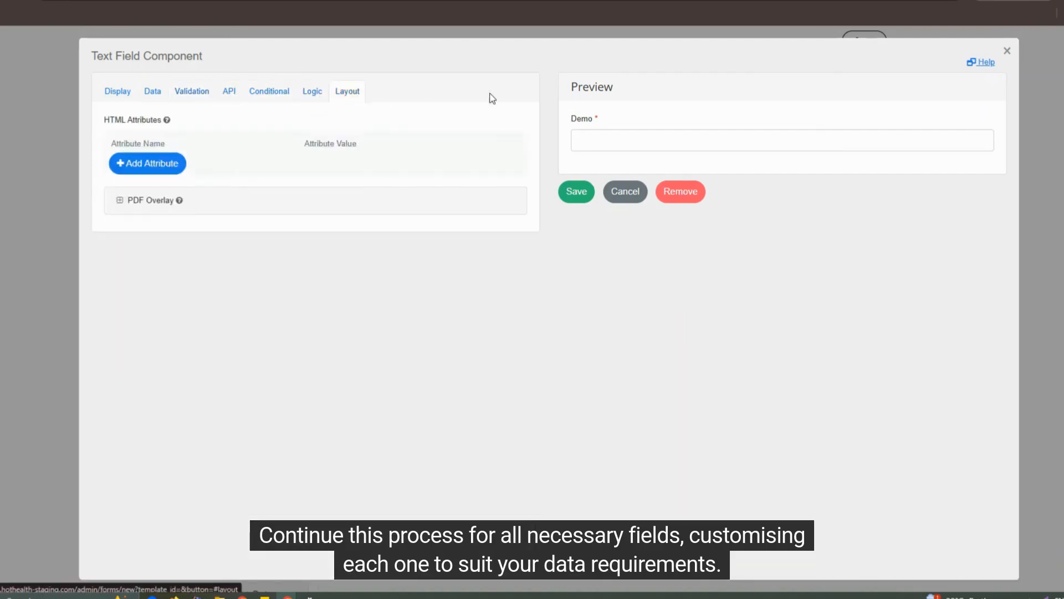
{"action": "left_click", "coordinate": [585, 191]}
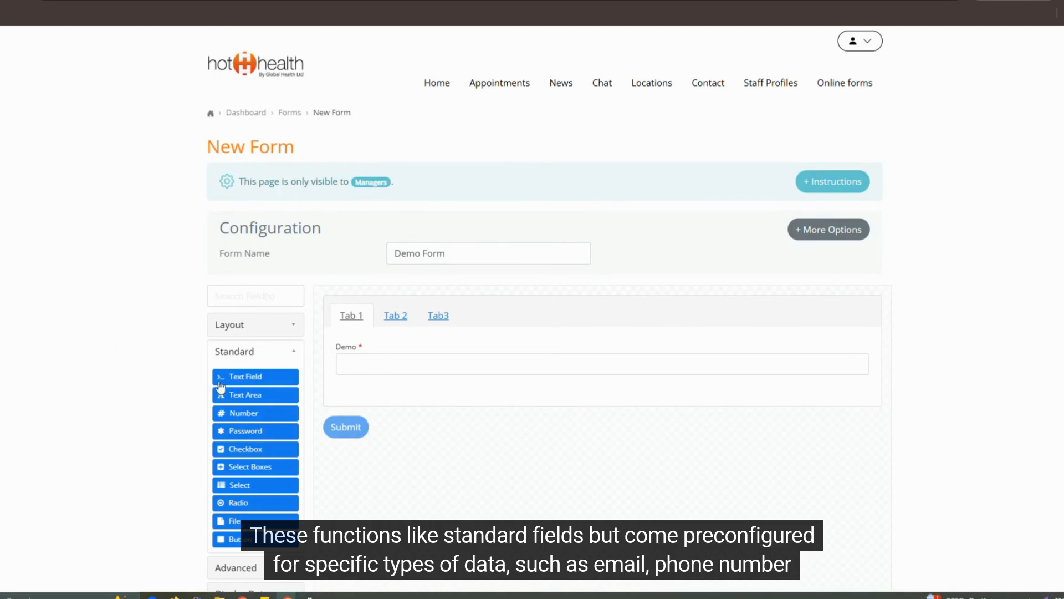
Add the advanced Email and Phone Number fields below the Demo field in Tab 1, saving both with their default settings
{"action": "left_click", "coordinate": [263, 357]}
{"action": "left_click", "coordinate": [257, 385]}
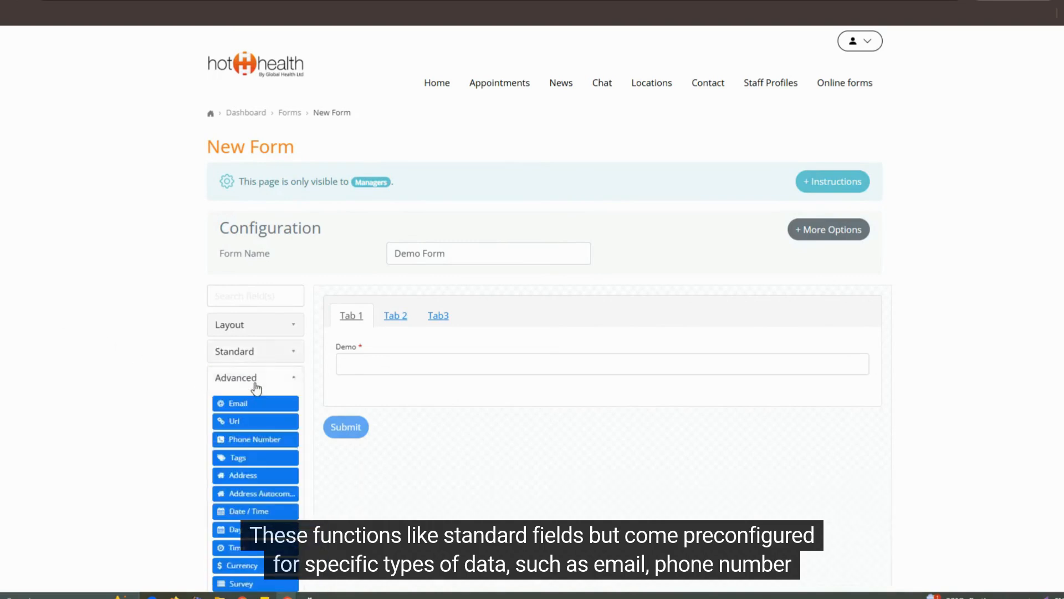
{"action": "scroll", "coordinate": [256, 388], "scroll_direction": "down", "scroll_amount": 3}
{"action": "left_click_drag", "start_coordinate": [268, 281], "coordinate": [388, 277]}
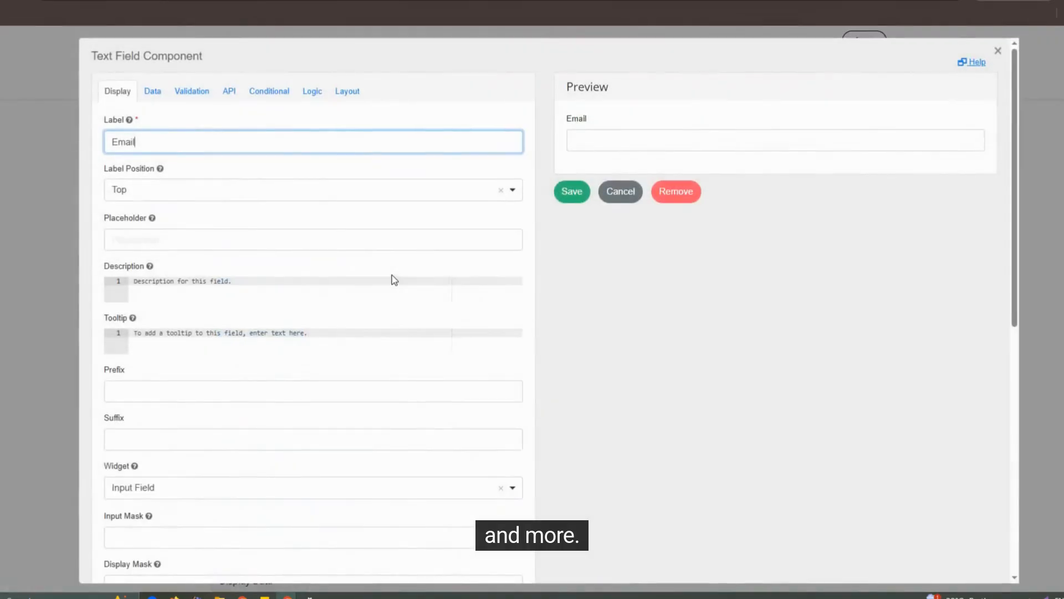
{"action": "left_click", "coordinate": [571, 193]}
{"action": "left_click_drag", "start_coordinate": [253, 319], "coordinate": [416, 314]}
{"action": "left_click", "coordinate": [571, 193]}
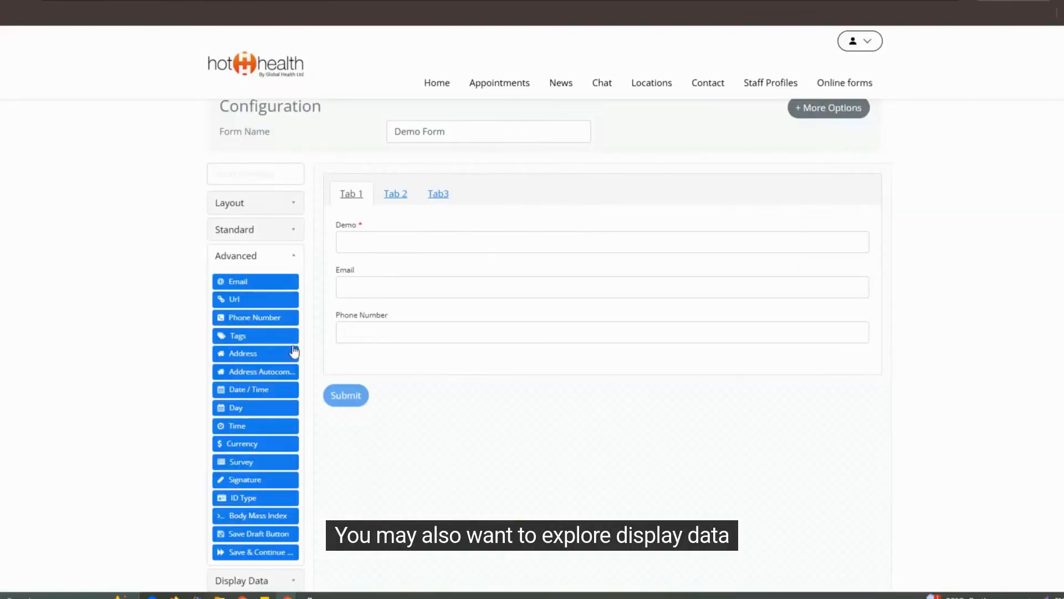
Look through the components available in the Display Data and Data Sharing groups
{"action": "left_click", "coordinate": [267, 260]}
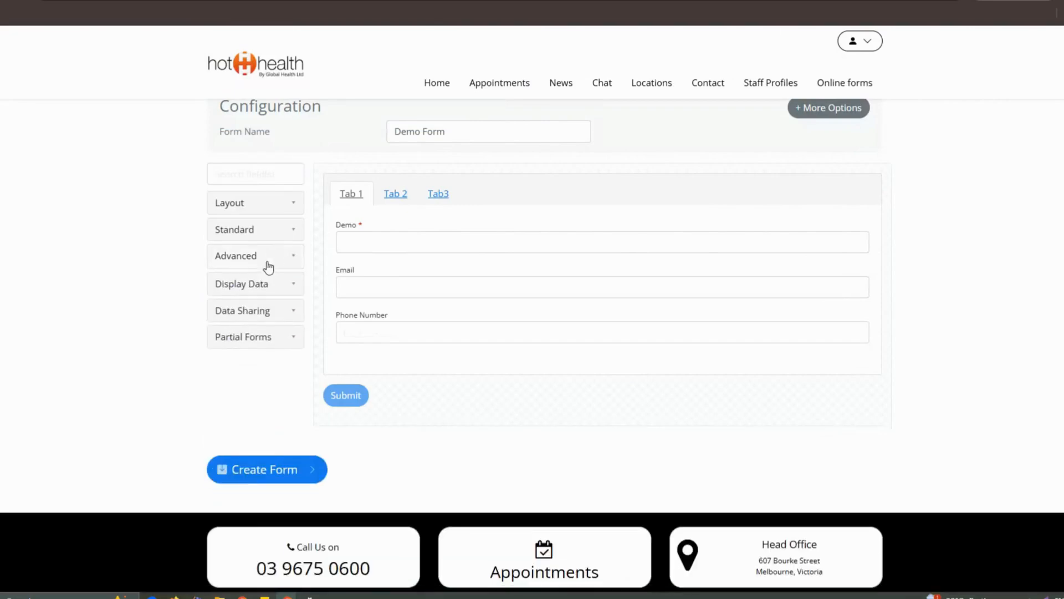
{"action": "left_click", "coordinate": [265, 281]}
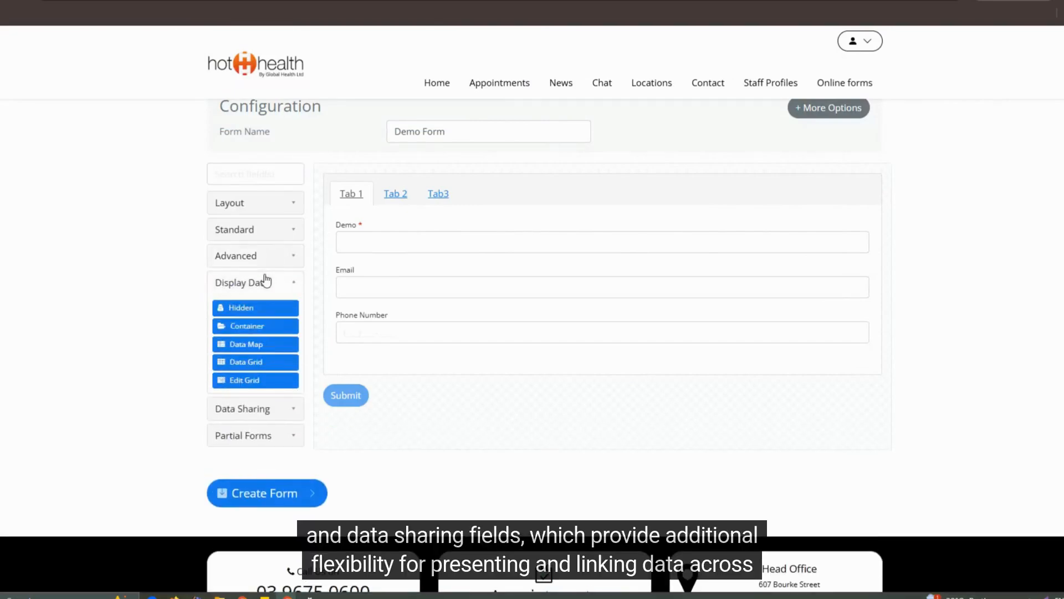
{"action": "left_click", "coordinate": [267, 281]}
{"action": "left_click", "coordinate": [262, 309]}
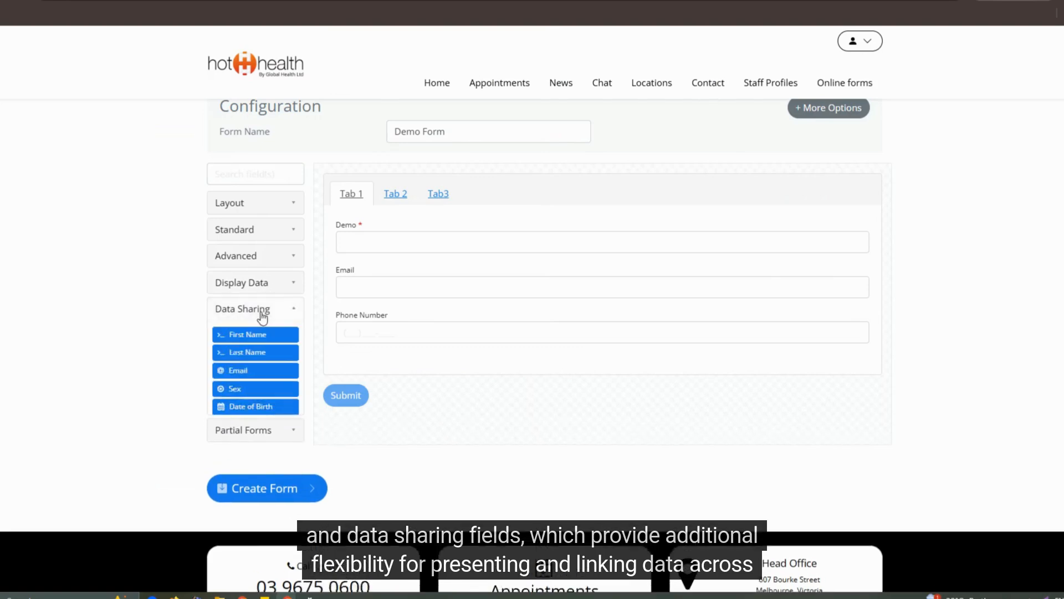
{"action": "left_click", "coordinate": [262, 310]}
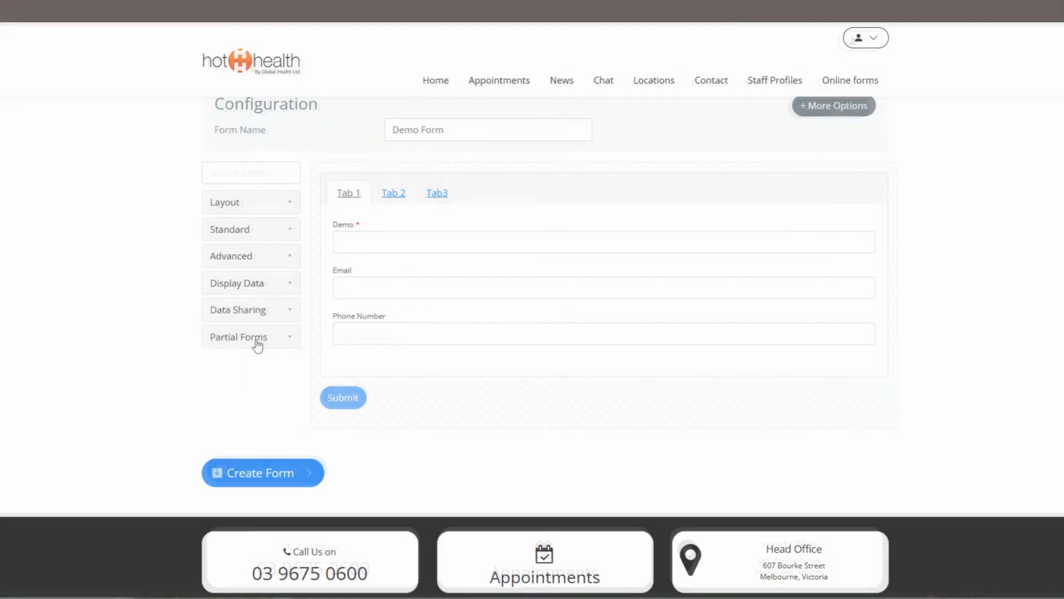
Add the Patient Details partial form below the Phone Number field in Tab 1 and review its fields
{"action": "left_click", "coordinate": [260, 339]}
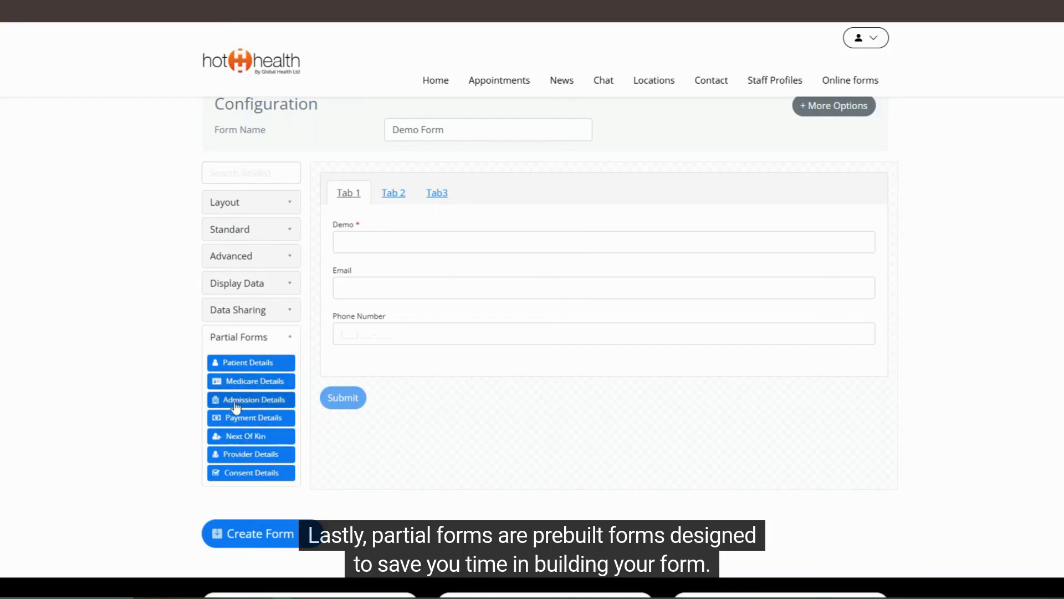
{"action": "left_click_drag", "start_coordinate": [248, 361], "coordinate": [378, 364]}
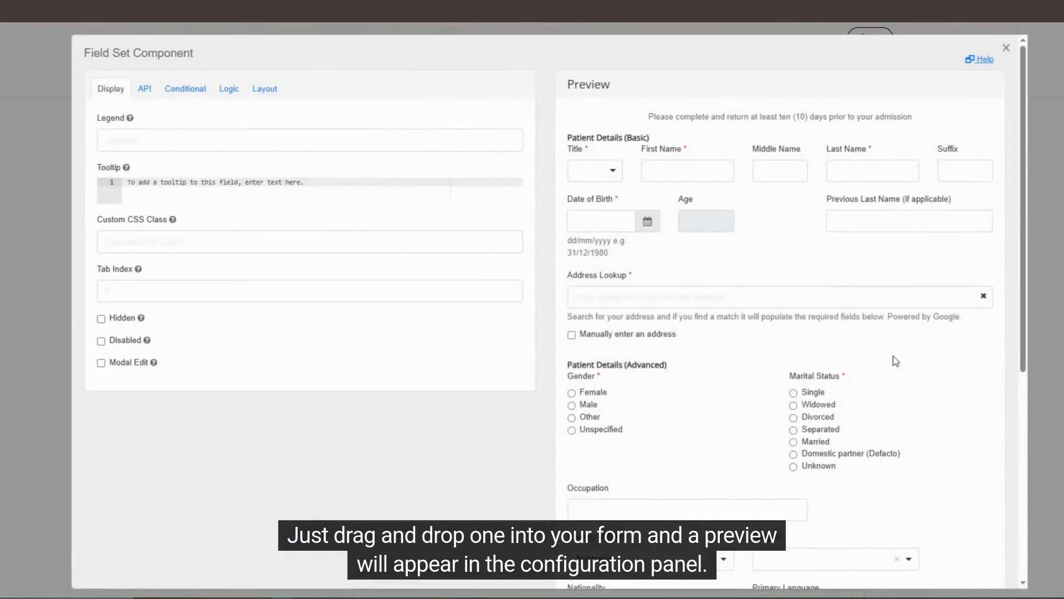
{"action": "scroll", "coordinate": [836, 465], "scroll_direction": "down", "scroll_amount": 10}
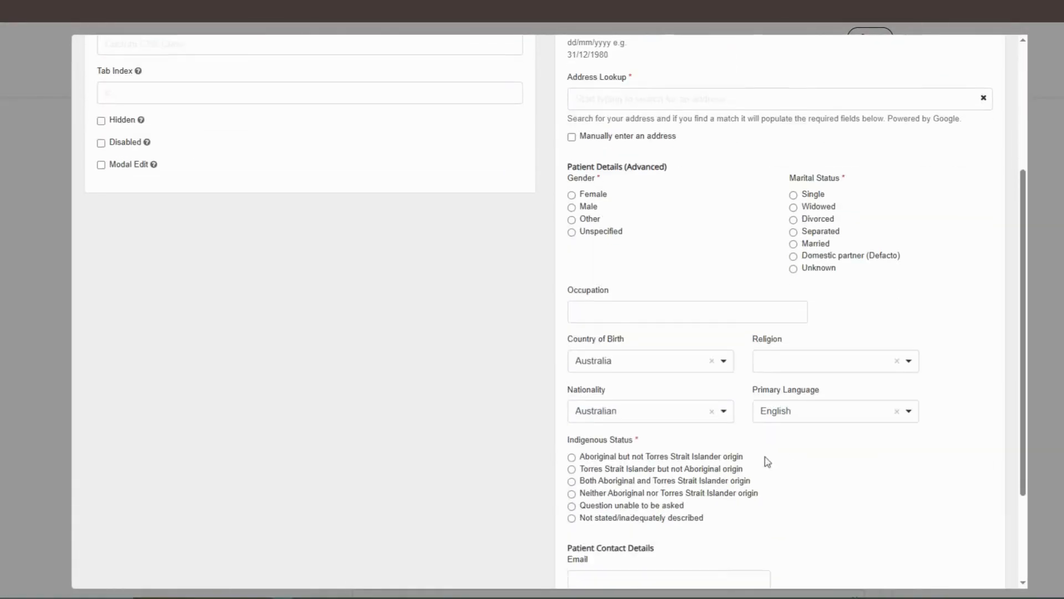
{"action": "left_click", "coordinate": [584, 566]}
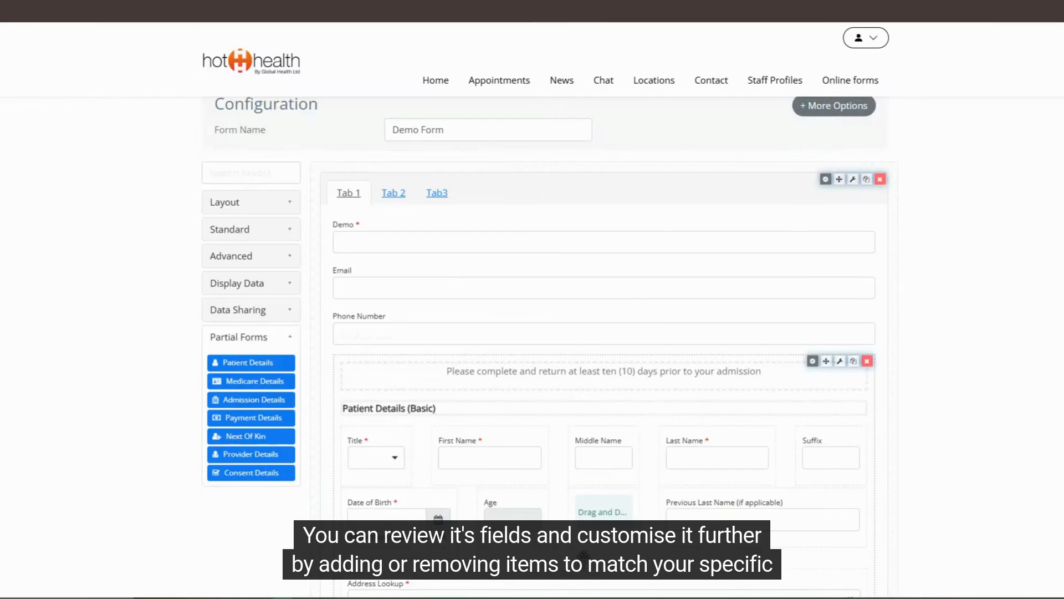
{"action": "scroll", "coordinate": [820, 216], "scroll_direction": "down", "scroll_amount": 4}
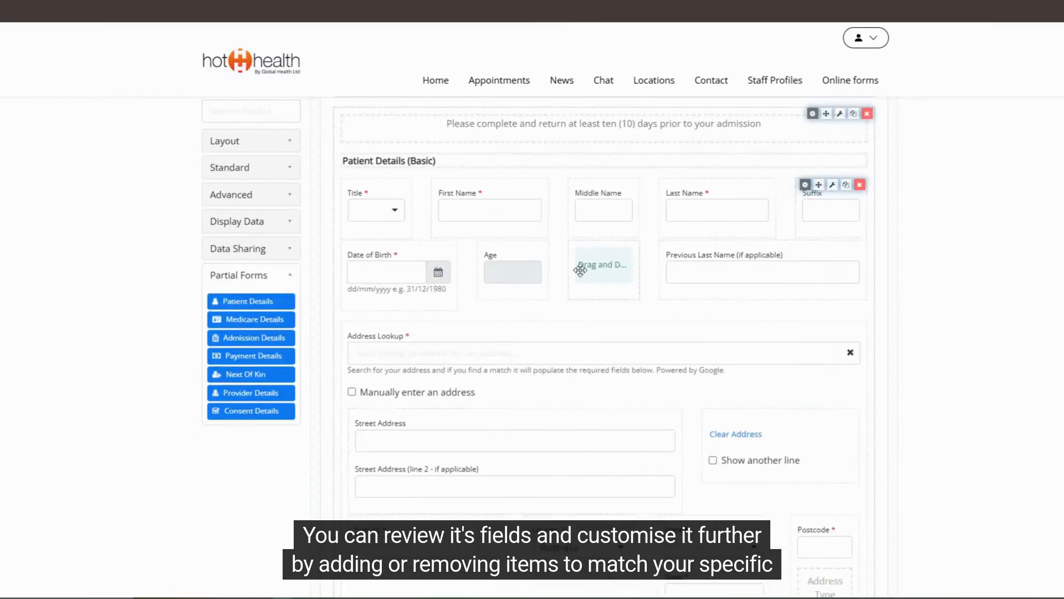
{"action": "scroll", "coordinate": [464, 377], "scroll_direction": "down", "scroll_amount": 4}
{"action": "scroll", "coordinate": [464, 378], "scroll_direction": "down", "scroll_amount": 18}
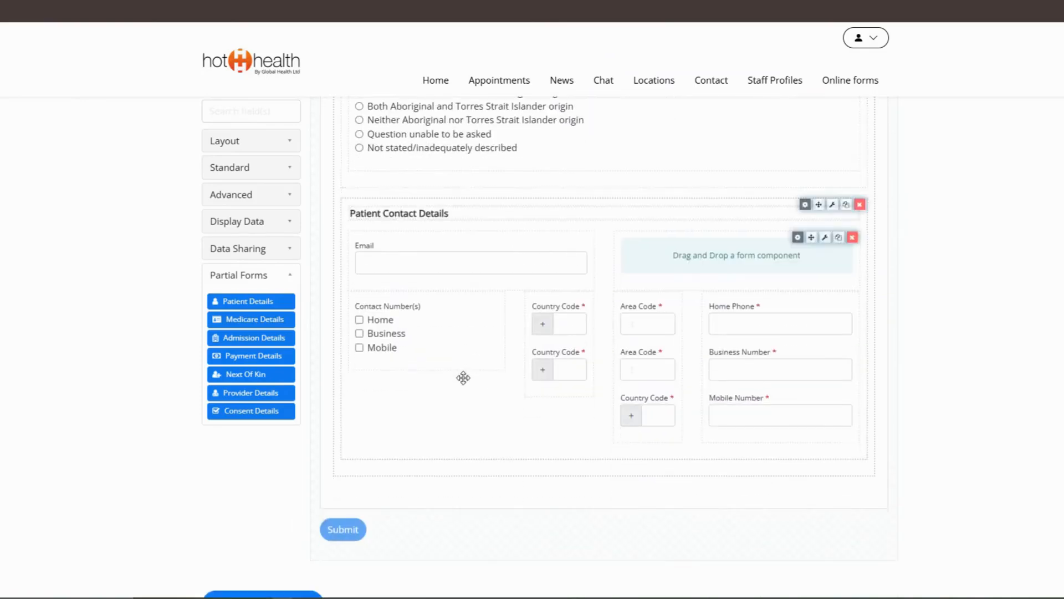
{"action": "scroll", "coordinate": [464, 375], "scroll_direction": "down", "scroll_amount": 3}
Set the form type to Multi-page in the form's general configuration
{"action": "scroll", "coordinate": [463, 356], "scroll_direction": "up", "scroll_amount": 10}
{"action": "scroll", "coordinate": [450, 287], "scroll_direction": "up", "scroll_amount": 15}
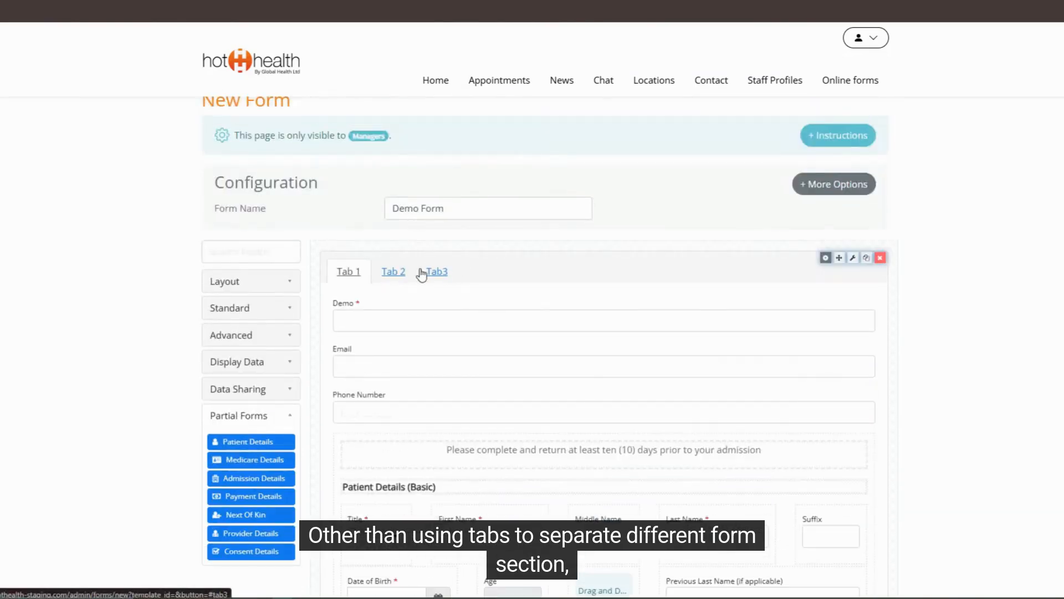
{"action": "left_click", "coordinate": [866, 191]}
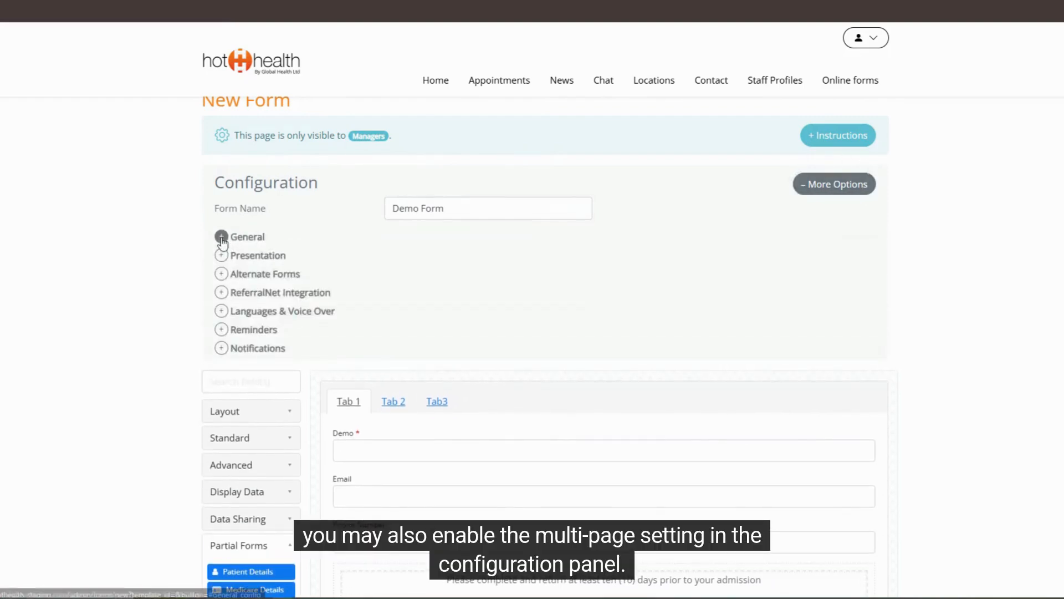
{"action": "left_click", "coordinate": [221, 236]}
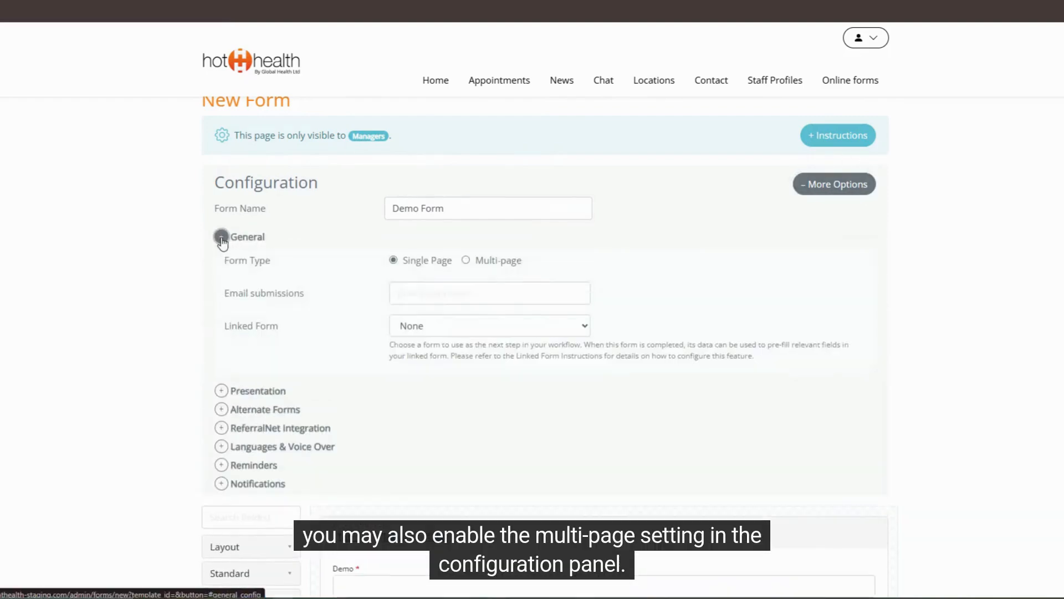
{"action": "left_click", "coordinate": [466, 260]}
{"action": "left_click", "coordinate": [827, 188]}
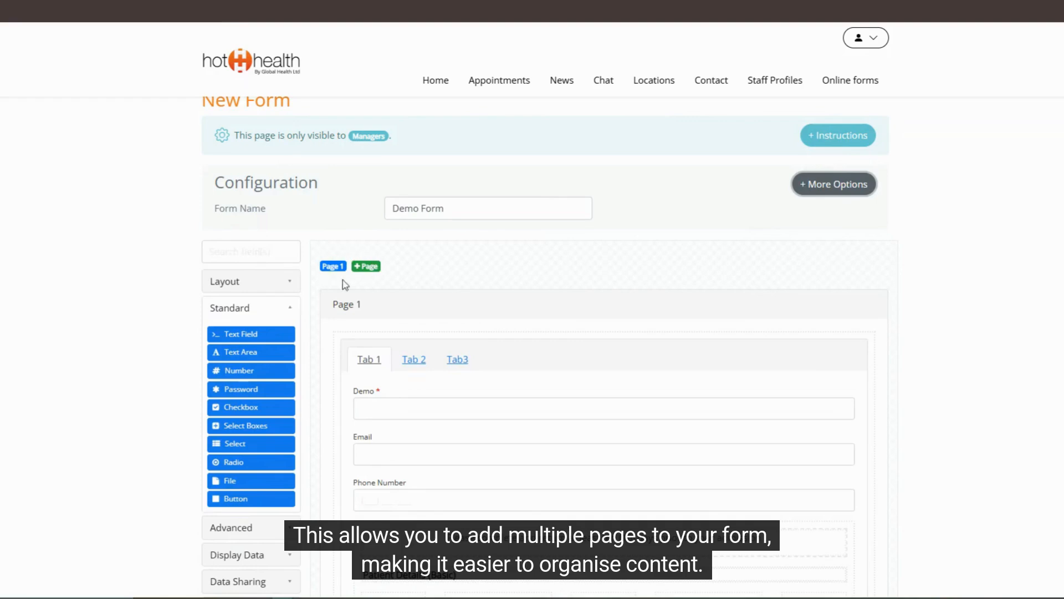
Add a second page to the form and place the Patient Details partial form on it
{"action": "left_click", "coordinate": [278, 313]}
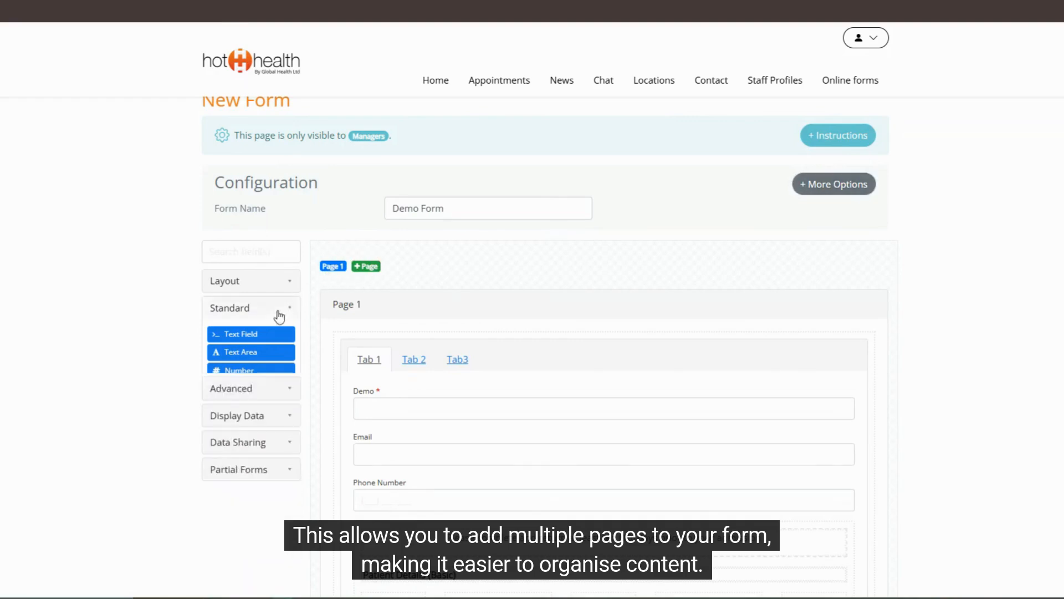
{"action": "left_click", "coordinate": [375, 268]}
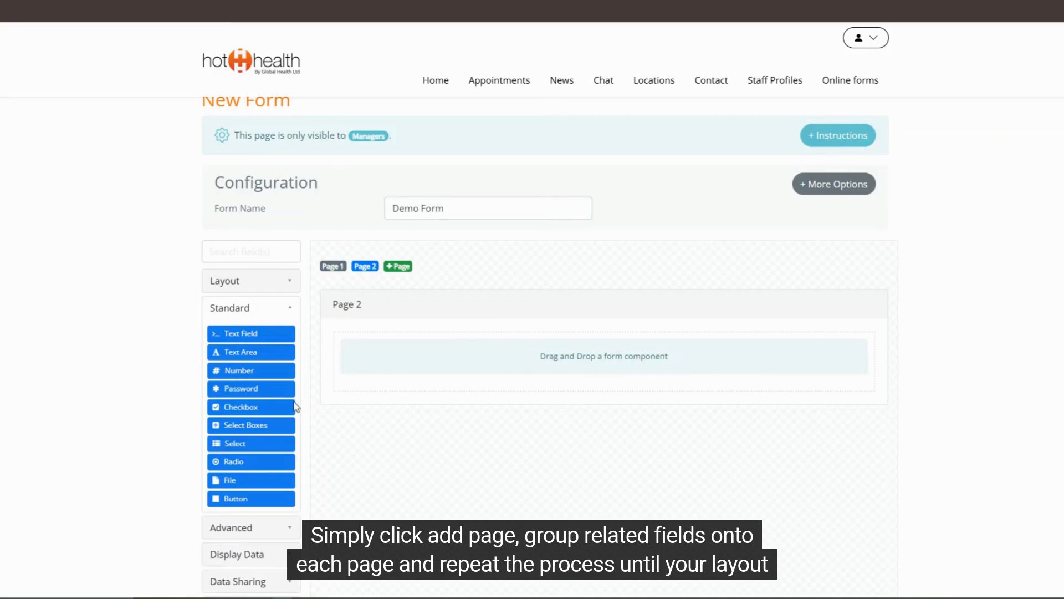
{"action": "scroll", "coordinate": [296, 407], "scroll_direction": "down", "scroll_amount": 3}
{"action": "left_click", "coordinate": [280, 422]}
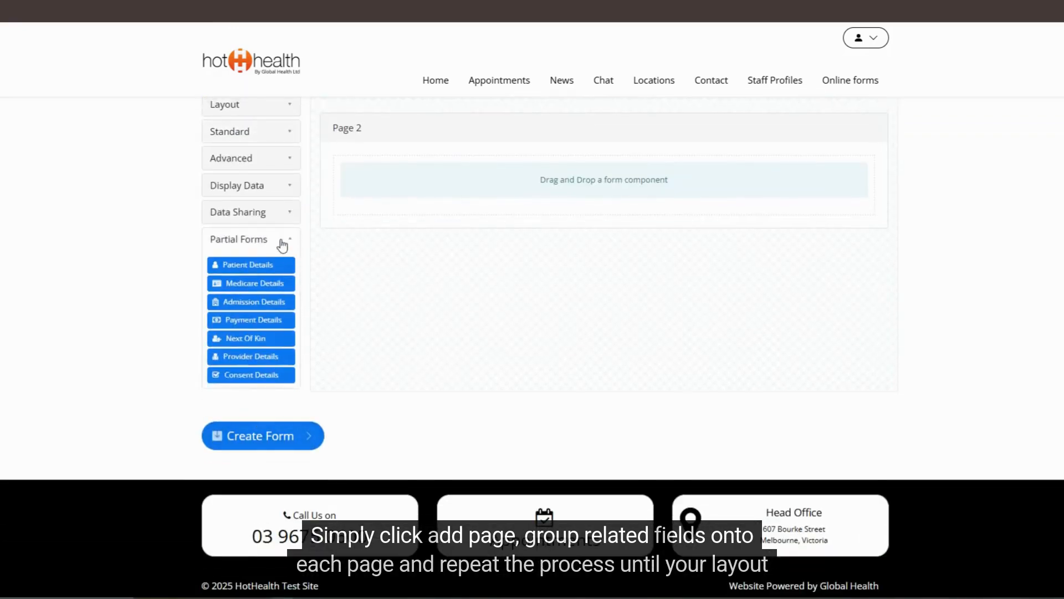
{"action": "left_click_drag", "start_coordinate": [255, 266], "coordinate": [404, 194]}
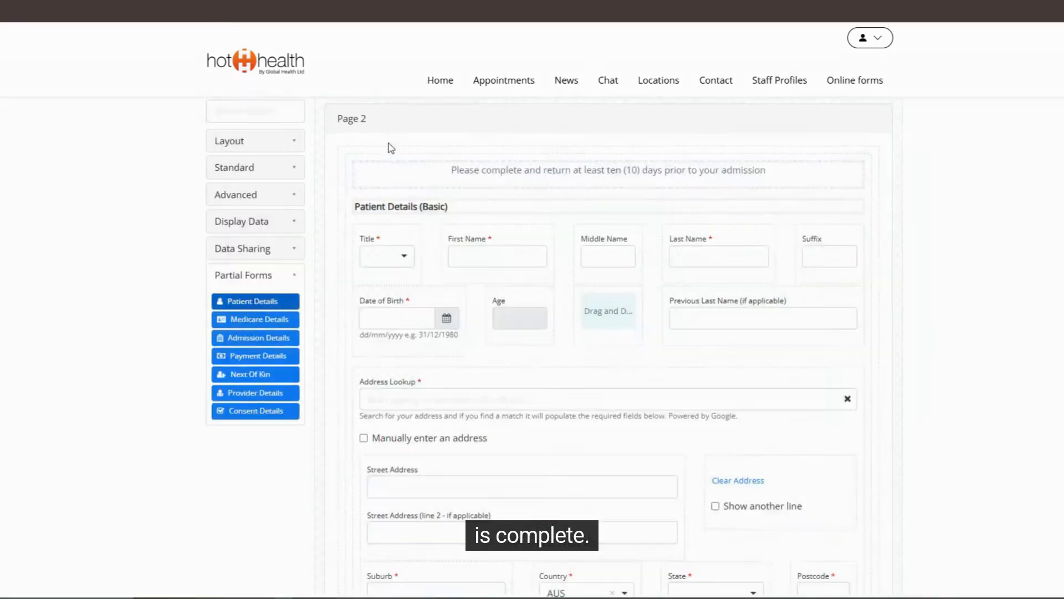
{"action": "scroll", "coordinate": [390, 140], "scroll_direction": "down", "scroll_amount": 7}
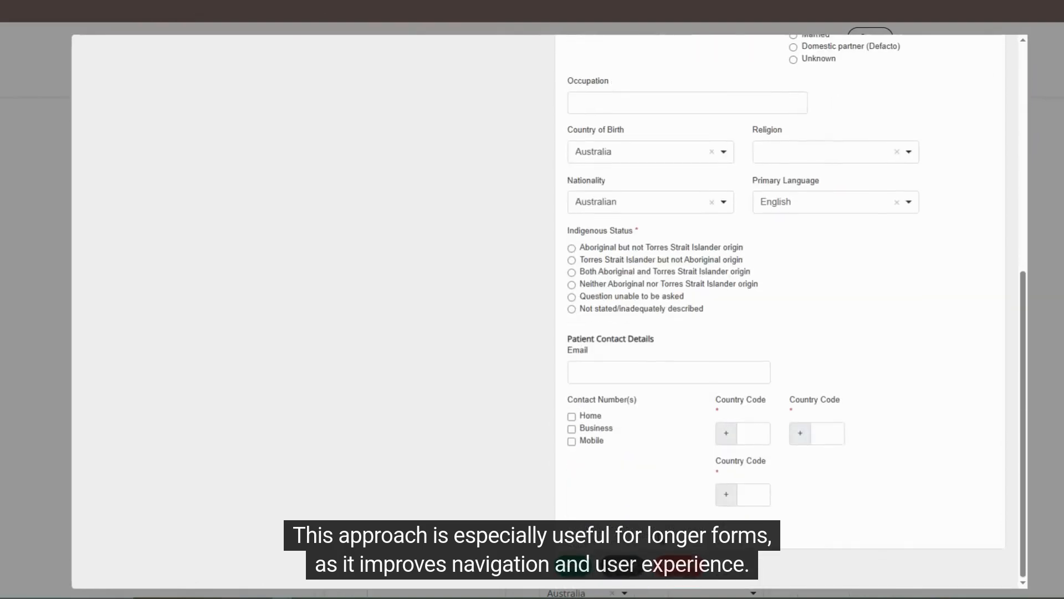
{"action": "left_click", "coordinate": [572, 572]}
{"action": "scroll", "coordinate": [444, 383], "scroll_direction": "up", "scroll_amount": 3}
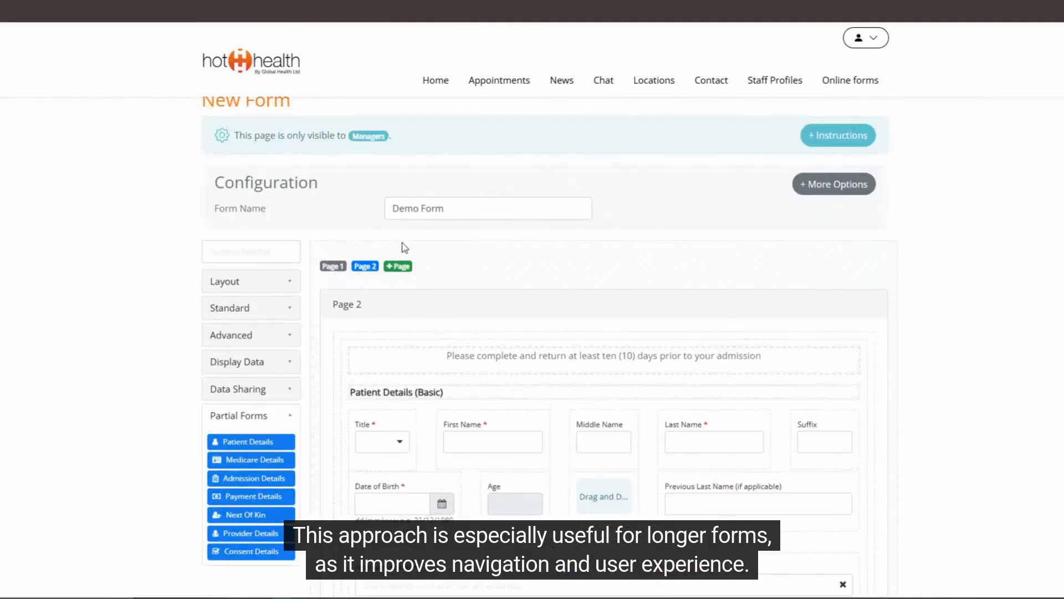
Add a third page to the form and place the Provider Details partial form on it
{"action": "left_click", "coordinate": [396, 267]}
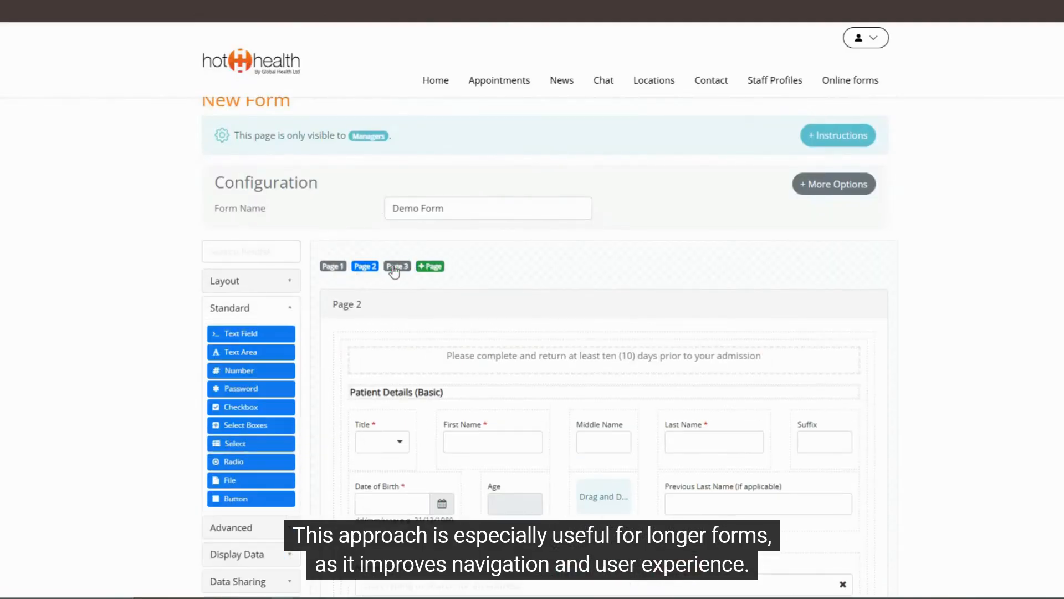
{"action": "scroll", "coordinate": [256, 564], "scroll_direction": "down", "scroll_amount": 4}
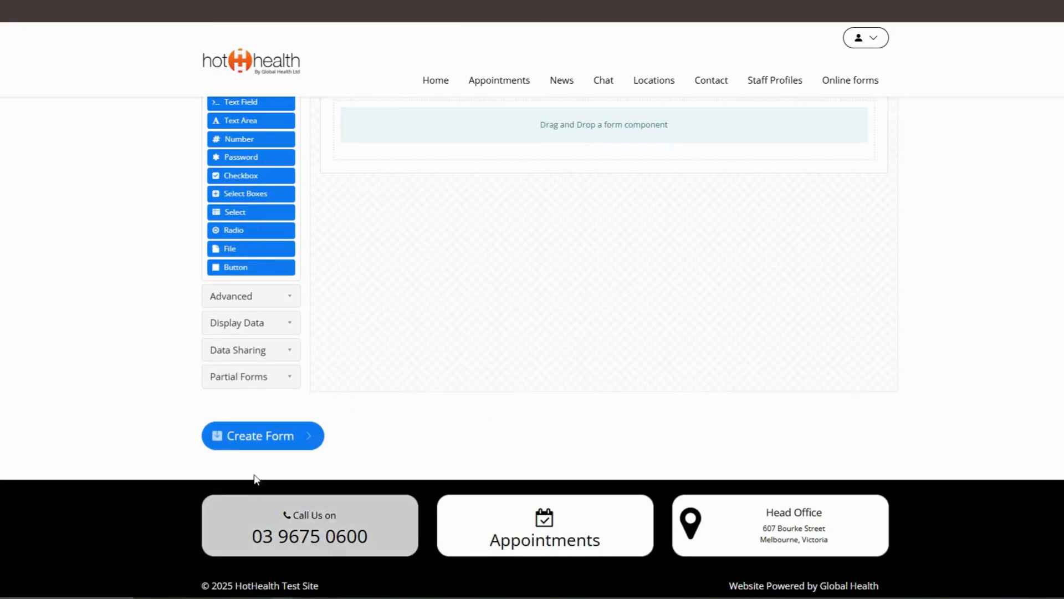
{"action": "left_click", "coordinate": [259, 378]}
{"action": "left_click_drag", "start_coordinate": [261, 358], "coordinate": [428, 184]}
{"action": "left_click", "coordinate": [576, 432]}
Create the form and select its unique URL on the Demo Form page
{"action": "scroll", "coordinate": [555, 427], "scroll_direction": "down", "scroll_amount": 3}
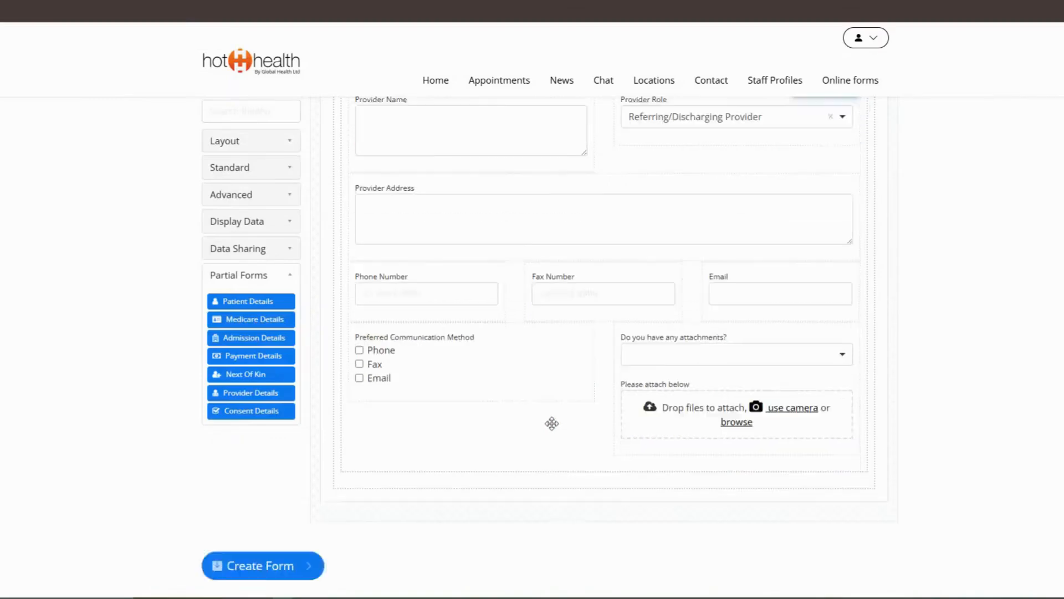
{"action": "left_click", "coordinate": [270, 441]}
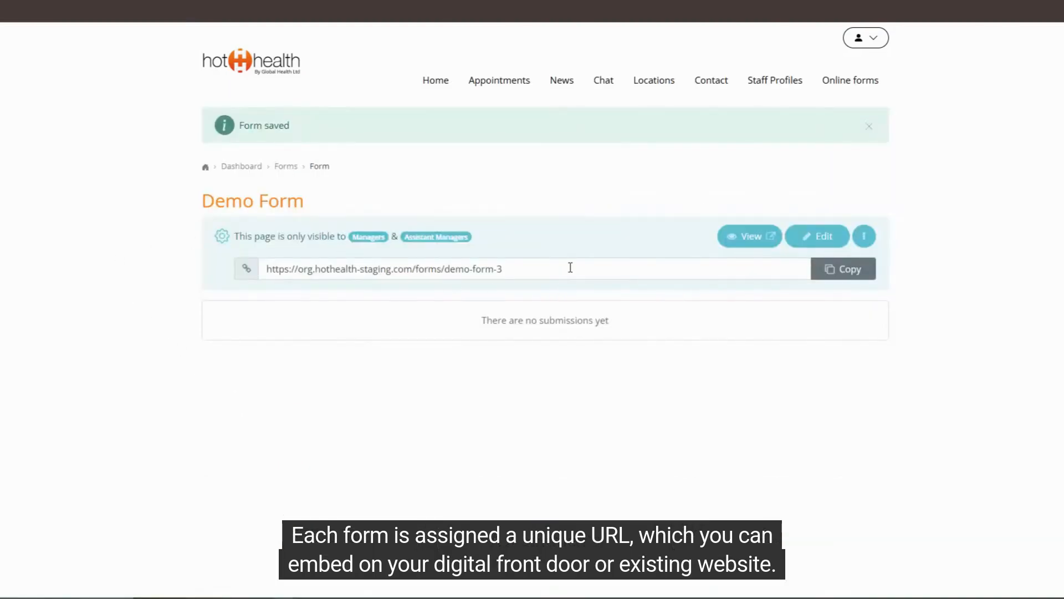
{"action": "left_click_drag", "start_coordinate": [570, 267], "coordinate": [261, 268]}
{"action": "left_click", "coordinate": [576, 268]}
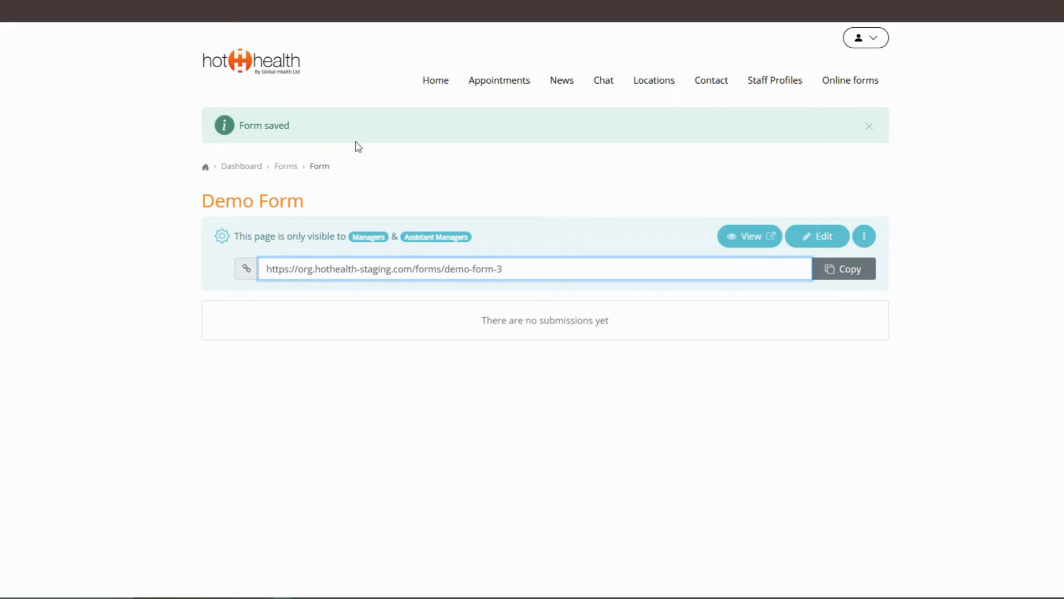
Open Demo Form from the forms list for editing and look through the fields on Page 1
{"action": "left_click", "coordinate": [286, 166]}
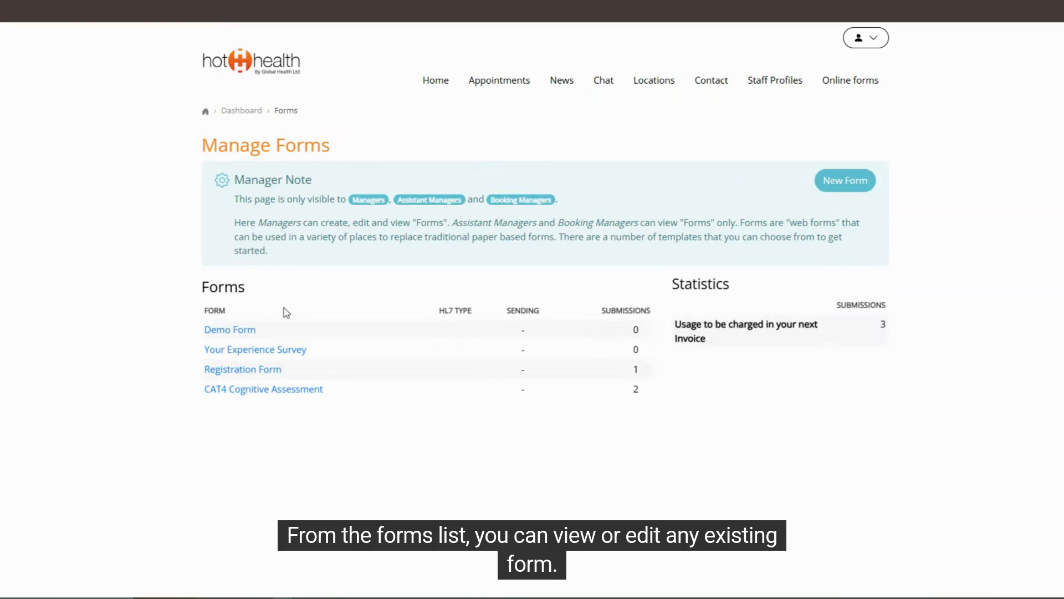
{"action": "left_click", "coordinate": [227, 332]}
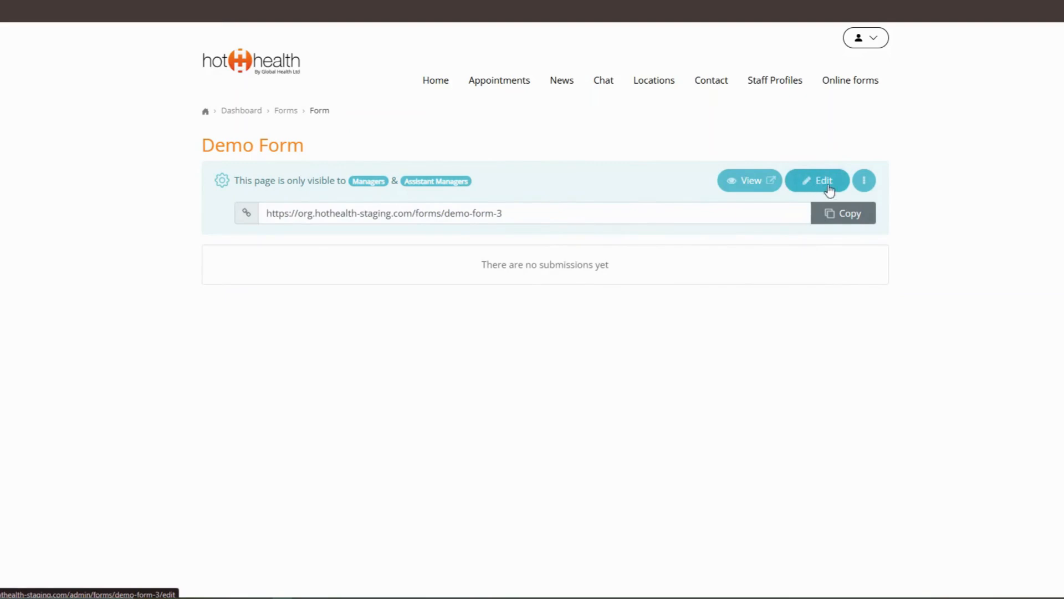
{"action": "left_click", "coordinate": [830, 190]}
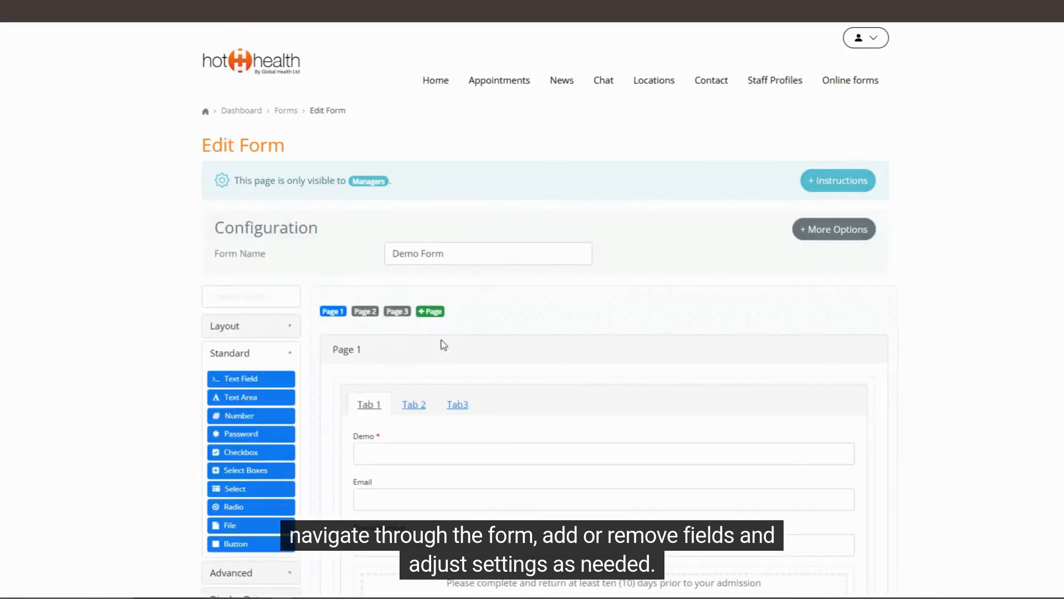
{"action": "scroll", "coordinate": [437, 422], "scroll_direction": "down", "scroll_amount": 4}
{"action": "scroll", "coordinate": [436, 422], "scroll_direction": "down", "scroll_amount": 20}
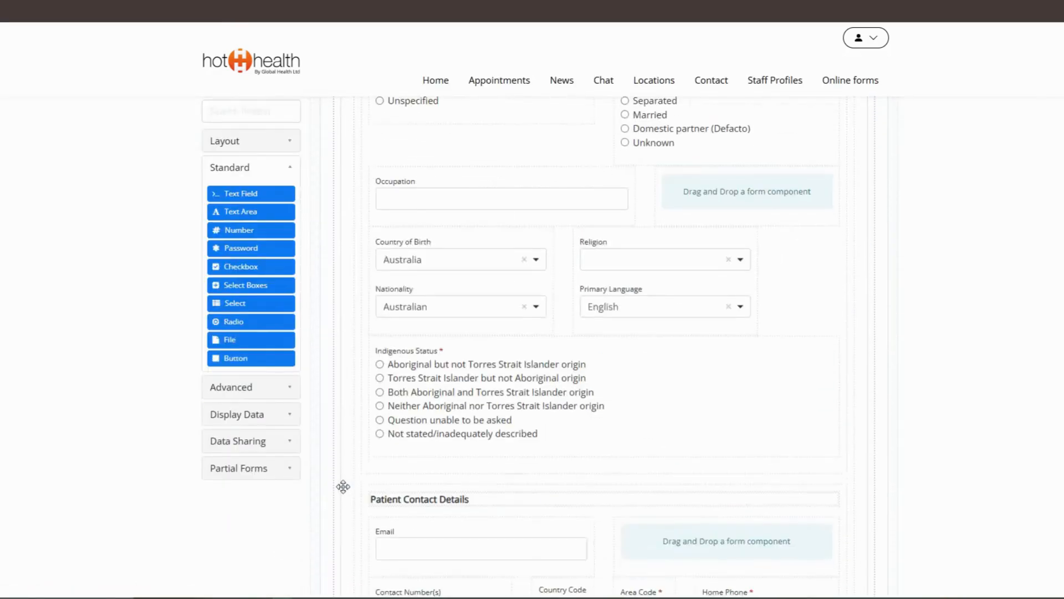
Update Demo Form to save its changes and open its live view, declining the pre-fill from a Lifecard account
{"action": "scroll", "coordinate": [343, 486], "scroll_direction": "down", "scroll_amount": 3}
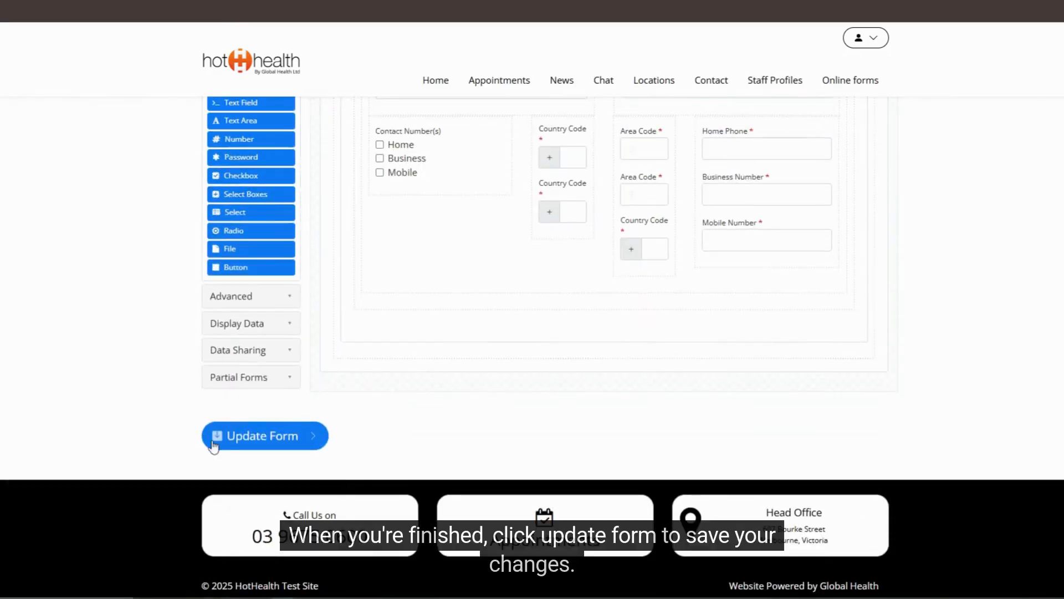
{"action": "left_click", "coordinate": [259, 444]}
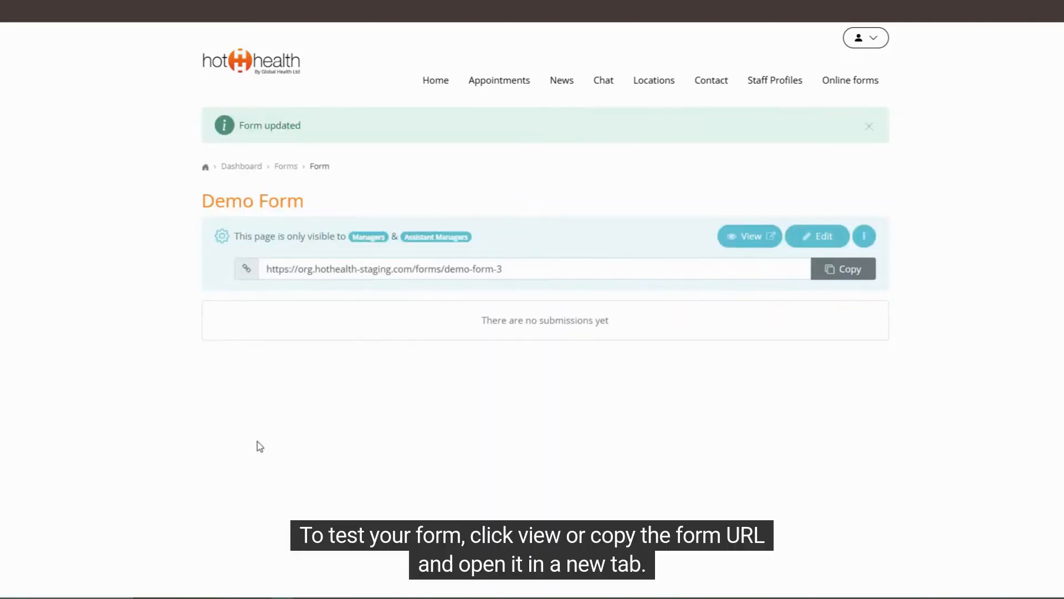
{"action": "left_click", "coordinate": [749, 240]}
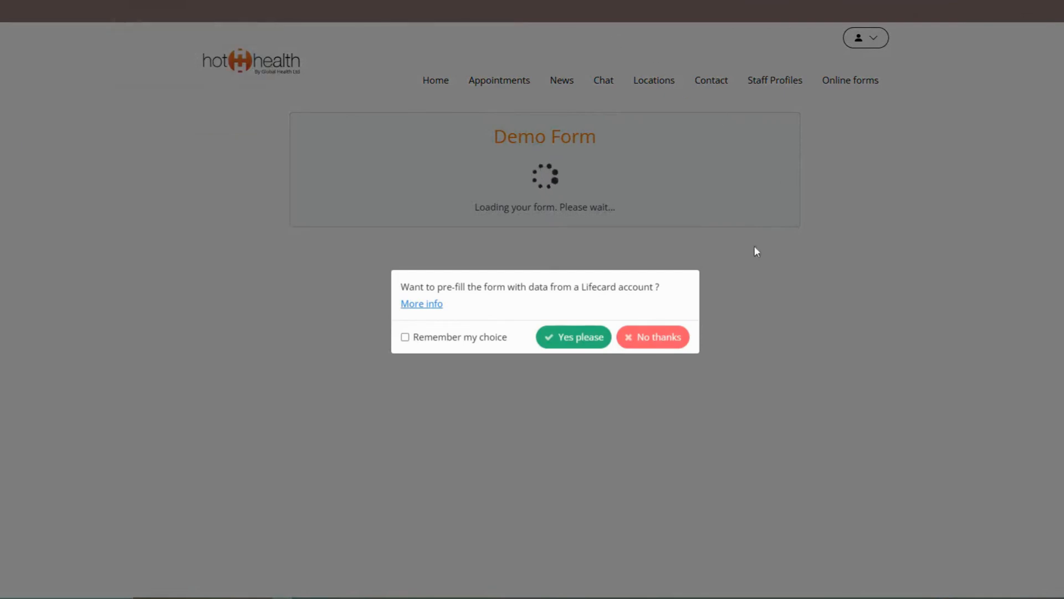
{"action": "left_click", "coordinate": [666, 336]}
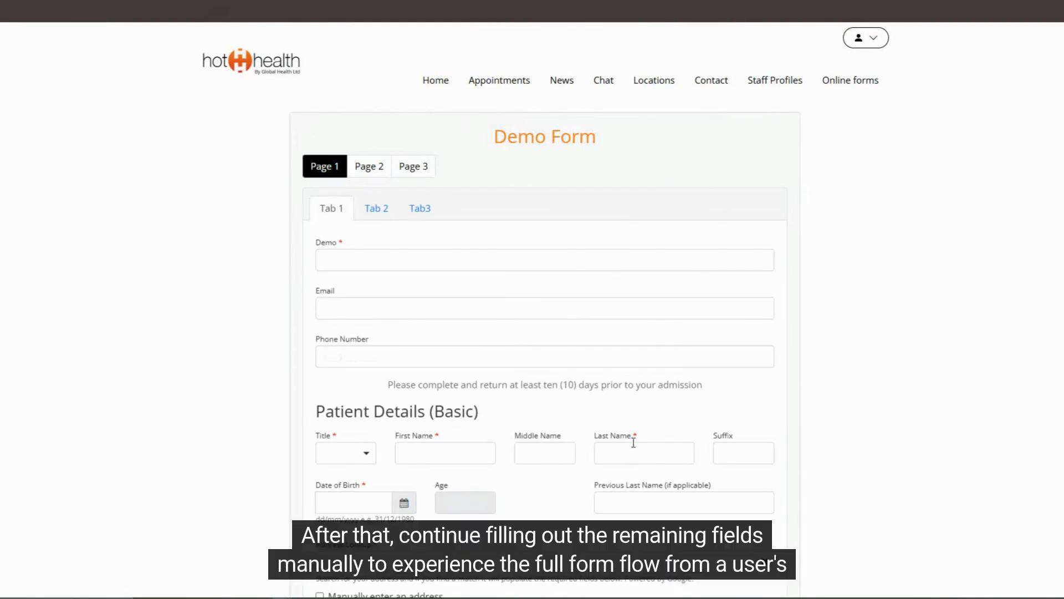
Examine the live Demo Form's field layout across Page 1 and its tabs, Page 2 and Page 3
{"action": "scroll", "coordinate": [690, 272], "scroll_direction": "down", "scroll_amount": 15}
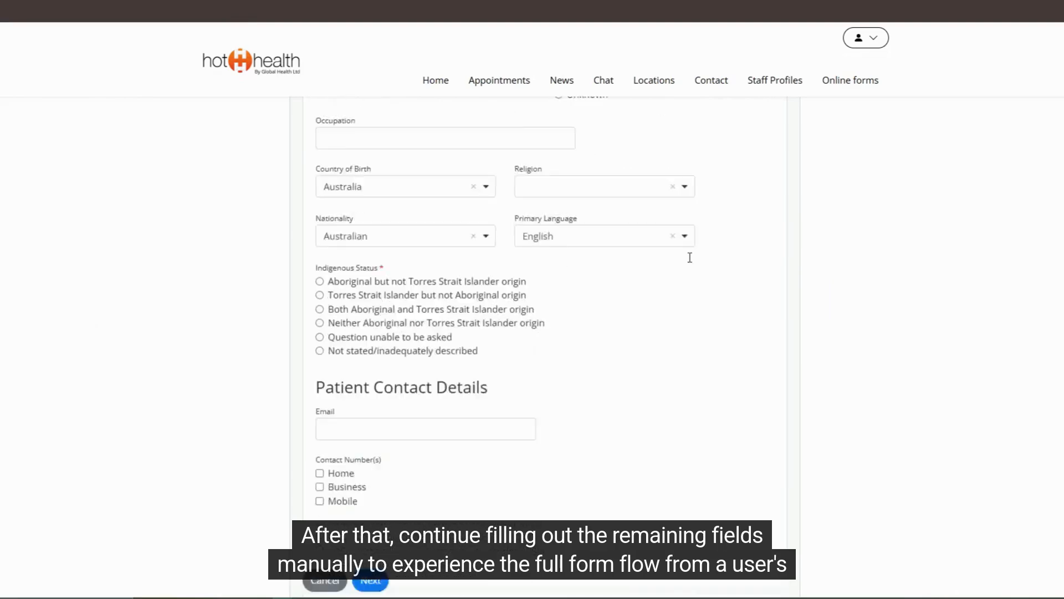
{"action": "scroll", "coordinate": [690, 257], "scroll_direction": "up", "scroll_amount": 15}
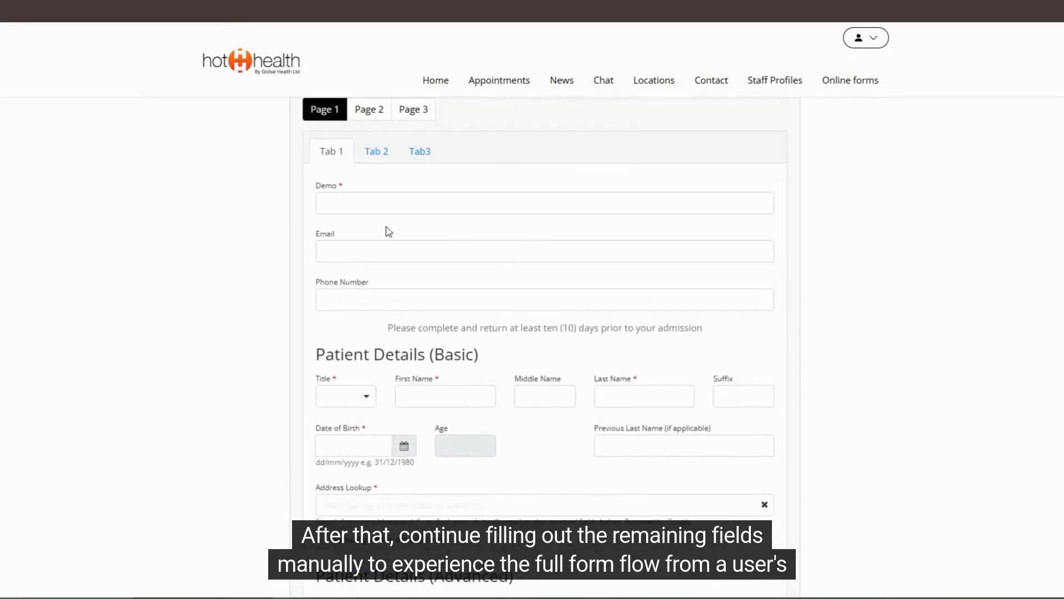
{"action": "left_click", "coordinate": [387, 161]}
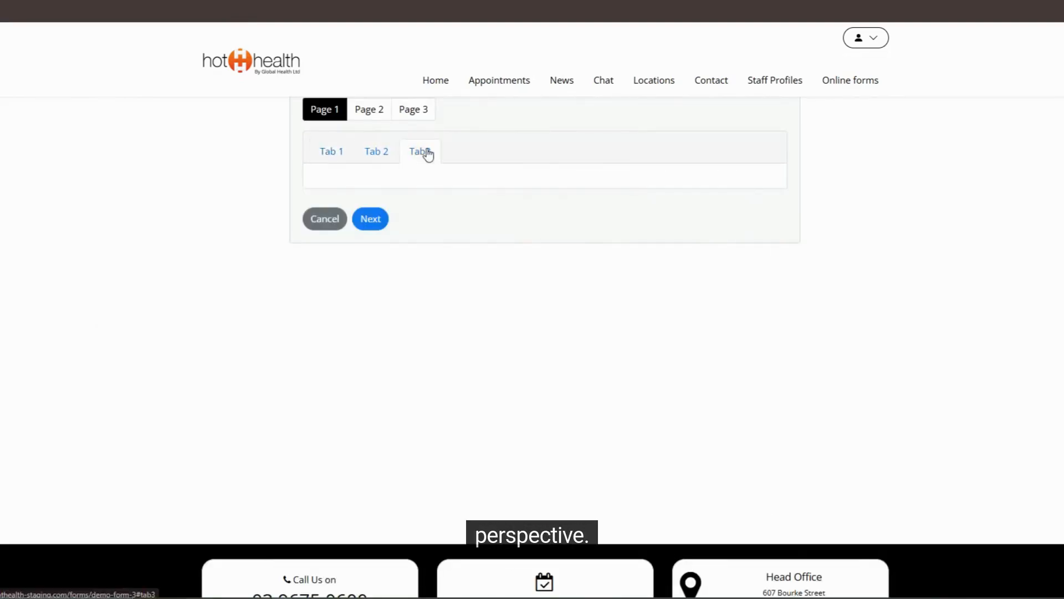
{"action": "left_click", "coordinate": [372, 112]}
{"action": "left_click", "coordinate": [425, 112]}
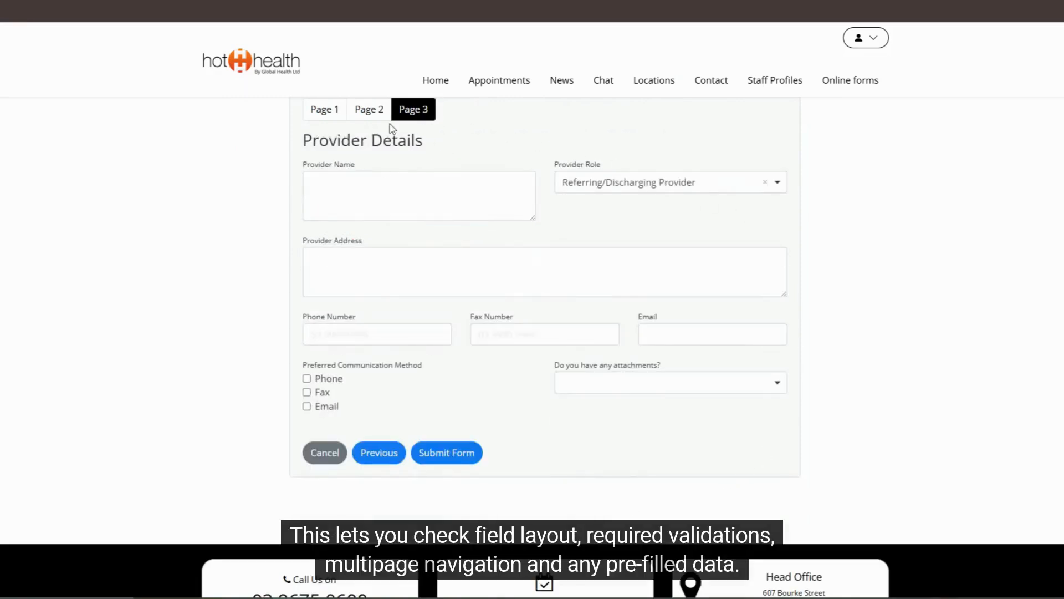
{"action": "left_click", "coordinate": [370, 111]}
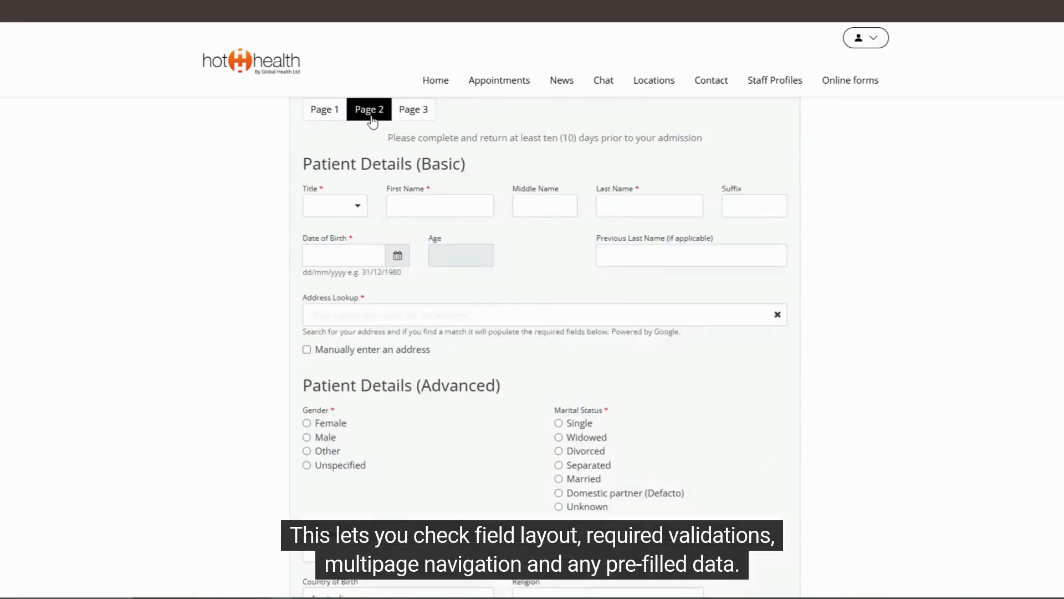
{"action": "left_click", "coordinate": [333, 118]}
{"action": "left_click", "coordinate": [328, 149]}
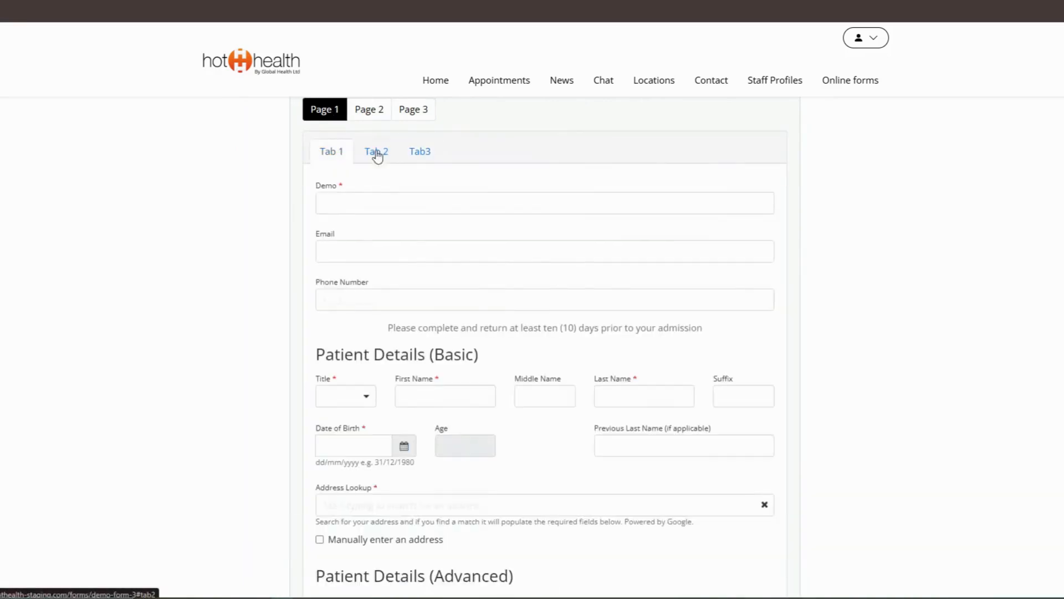
{"action": "scroll", "coordinate": [499, 194], "scroll_direction": "up", "scroll_amount": 1}
{"action": "scroll", "coordinate": [561, 207], "scroll_direction": "down", "scroll_amount": 15}
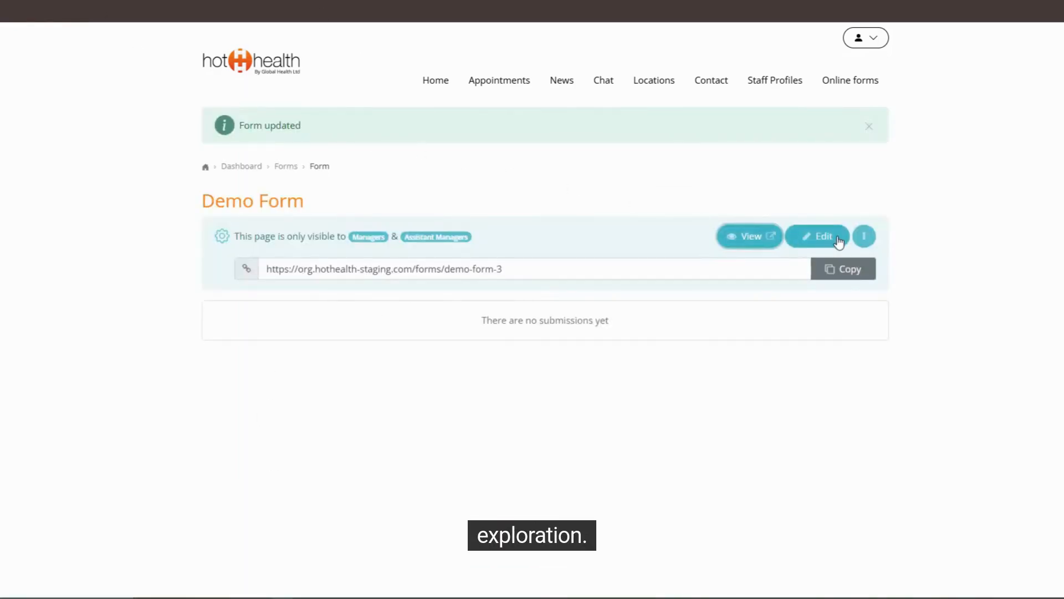
Look through the component groups from Standard to Partial Forms in Demo Form's editor and return to the site's home page
{"action": "left_click", "coordinate": [837, 237]}
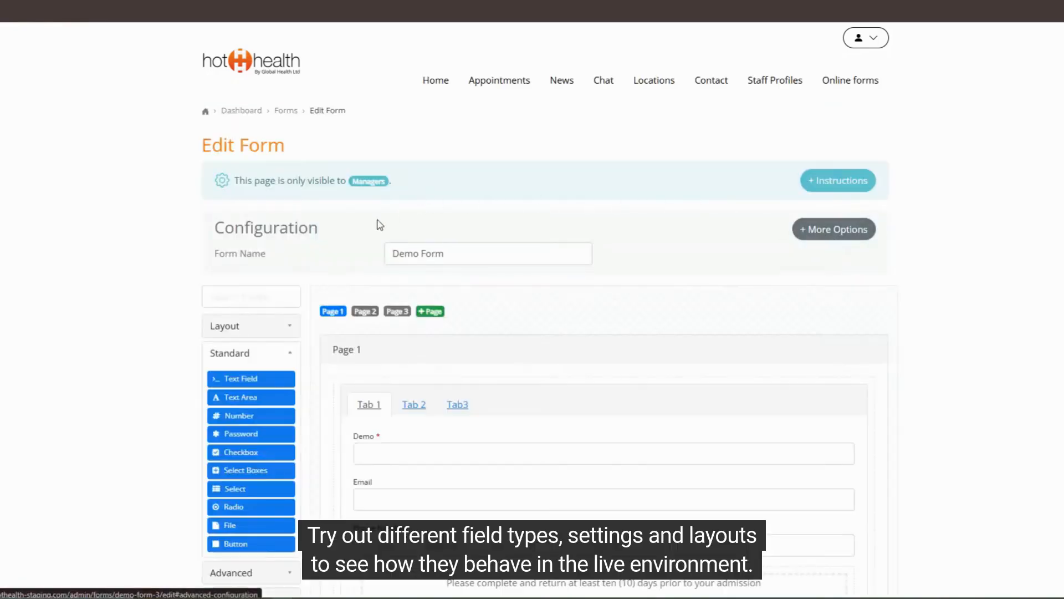
{"action": "scroll", "coordinate": [255, 484], "scroll_direction": "down", "scroll_amount": 5}
{"action": "left_click", "coordinate": [276, 179]}
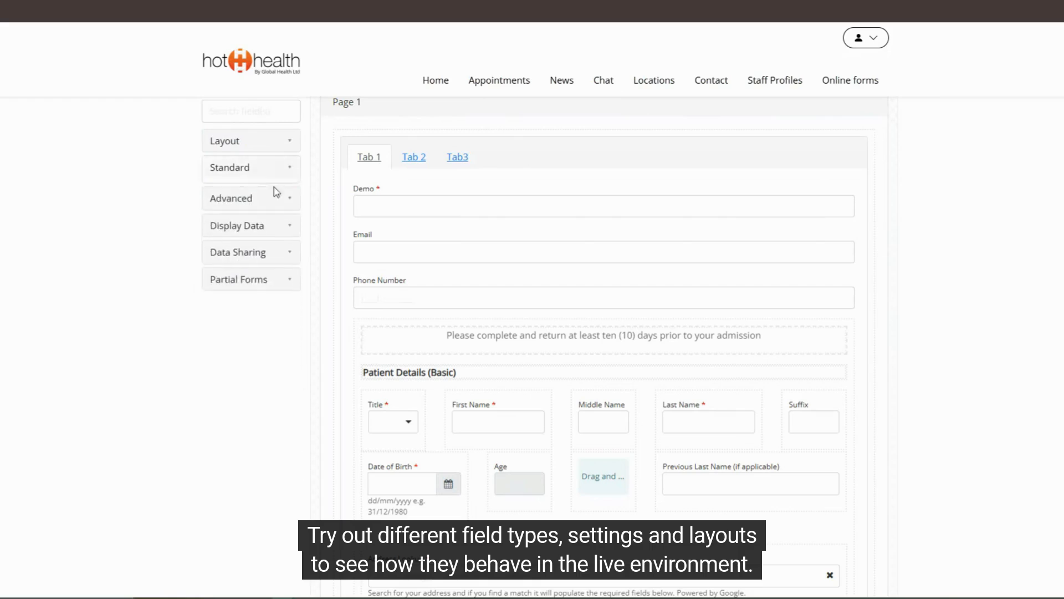
{"action": "left_click", "coordinate": [280, 198]}
{"action": "left_click", "coordinate": [282, 198]}
{"action": "left_click", "coordinate": [273, 219]}
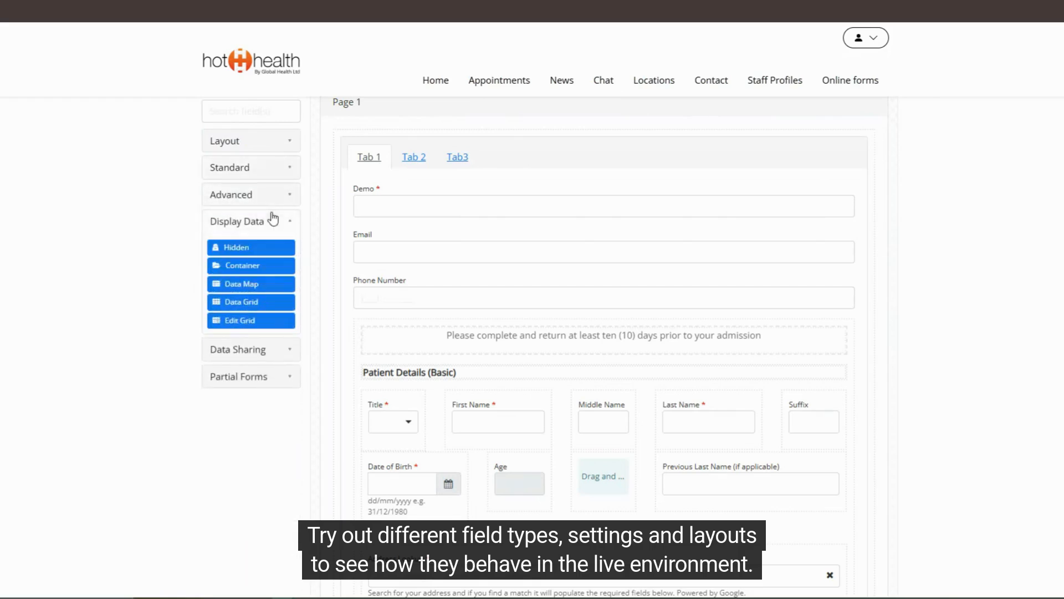
{"action": "left_click", "coordinate": [272, 220]}
{"action": "left_click", "coordinate": [262, 250]}
{"action": "left_click", "coordinate": [263, 250]}
{"action": "left_click", "coordinate": [256, 274]}
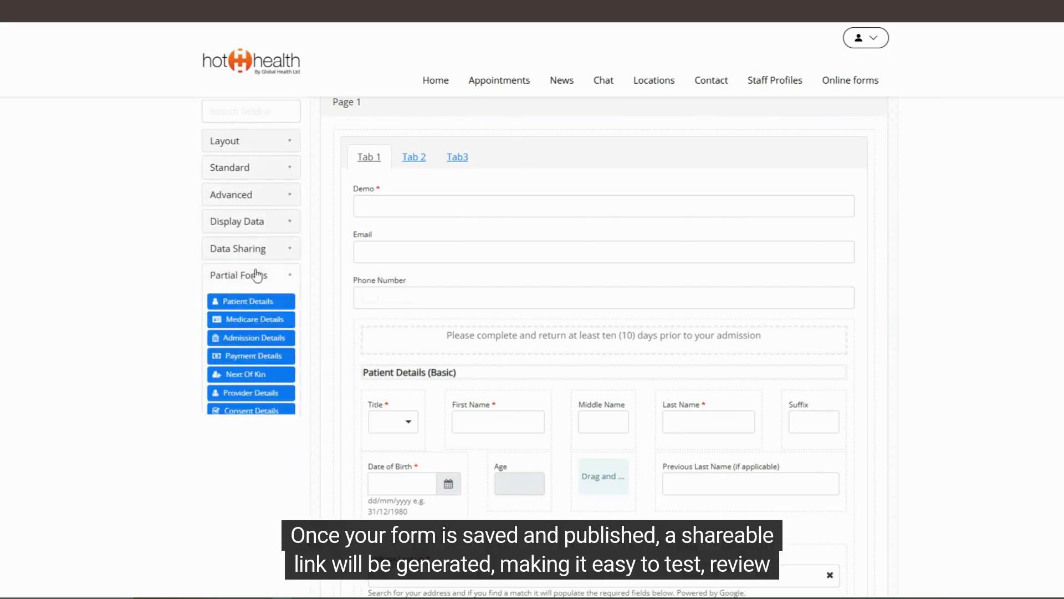
{"action": "left_click", "coordinate": [256, 275]}
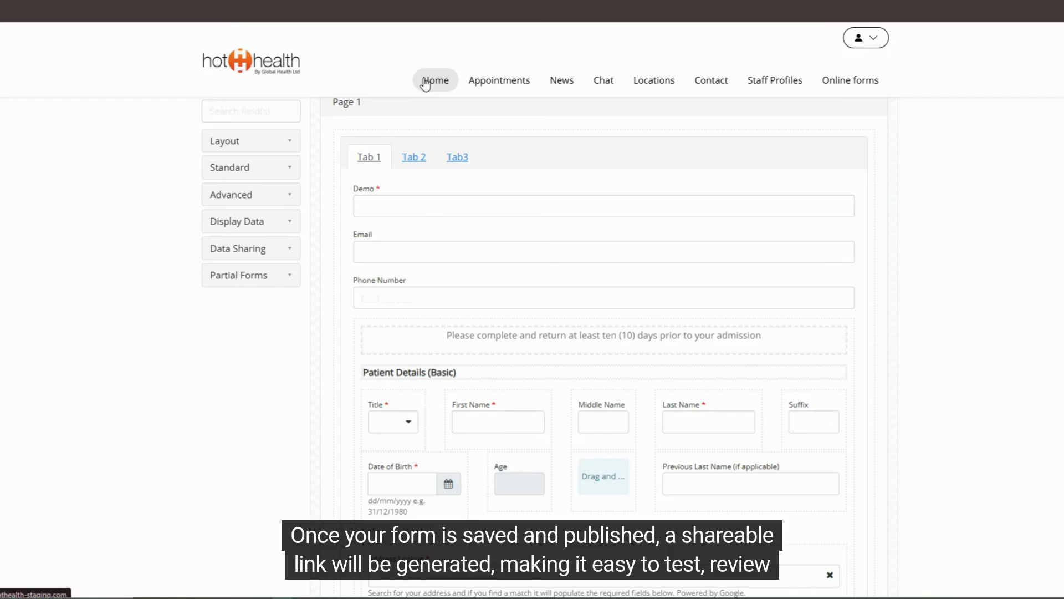
{"action": "left_click", "coordinate": [425, 83]}
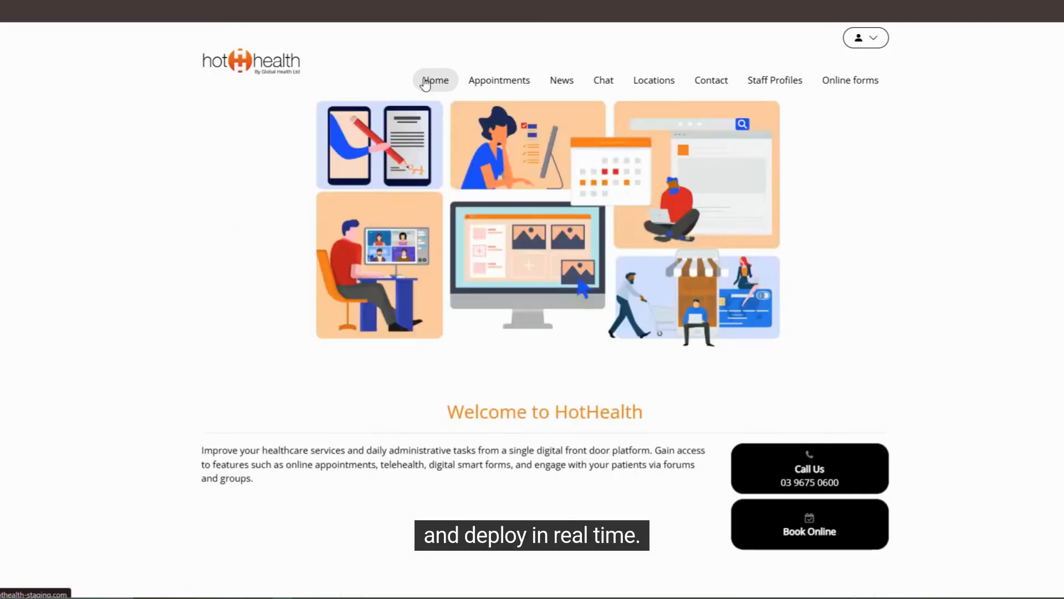